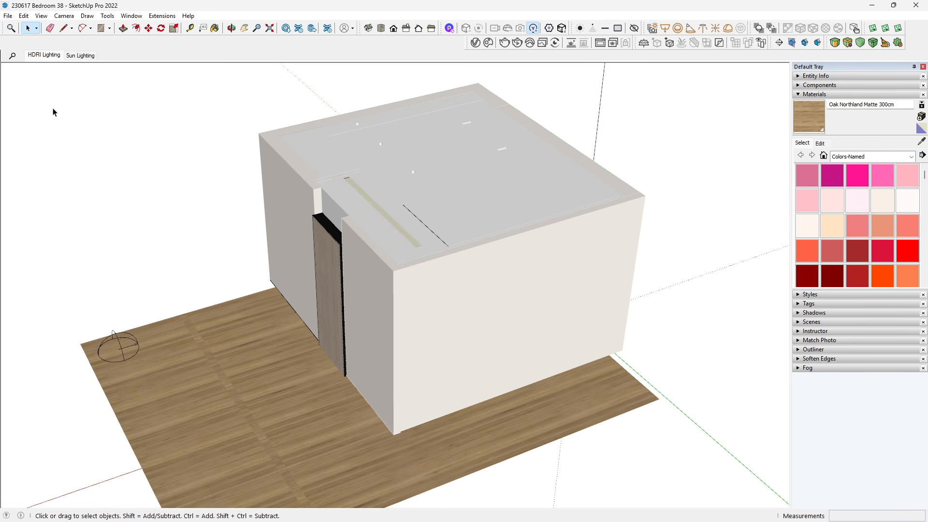
# - Examine the exterior of the bedroom model from several sides
pyautogui.moveTo(572, 298); pyautogui.dragTo(556, 241, button='middle')
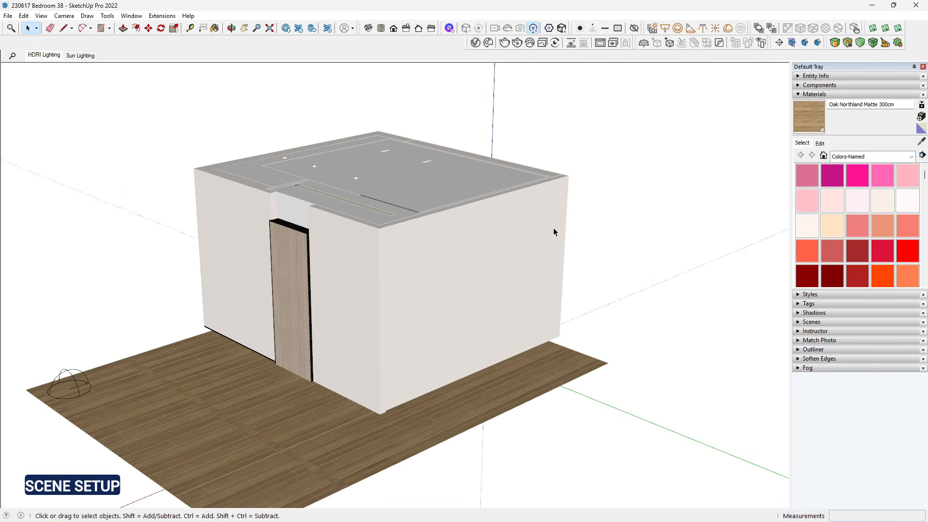
pyautogui.moveTo(549, 251); pyautogui.dragTo(234, 285, button='middle')
pyautogui.scroll(6, 520, 307)
pyautogui.moveTo(480, 333); pyautogui.dragTo(499, 343, button='middle')
pyautogui.scroll(-4, 537, 350)
pyautogui.scroll(-5, 483, 341)
pyautogui.moveTo(382, 330); pyautogui.dragTo(459, 319, button='middle')
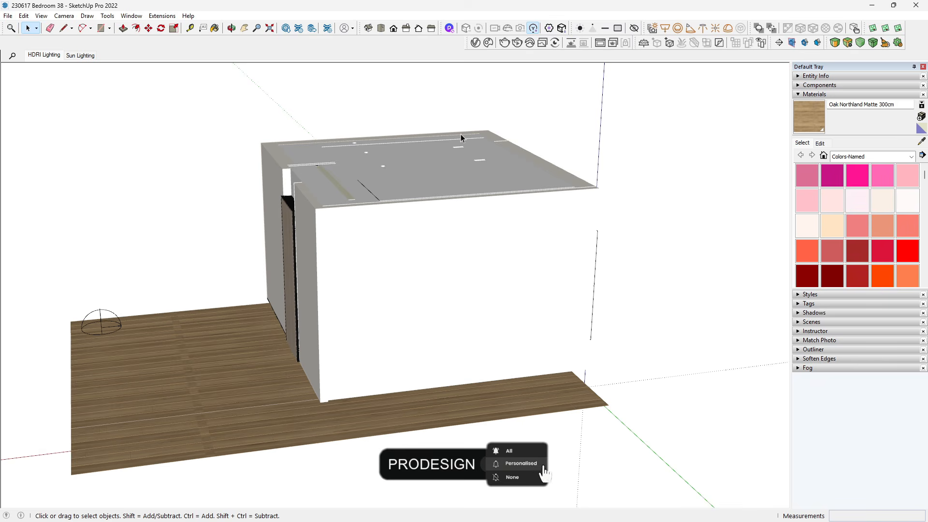
# - Open the V-Ray Asset Editor and look through its render settings and geometry list
pyautogui.click(475, 43)
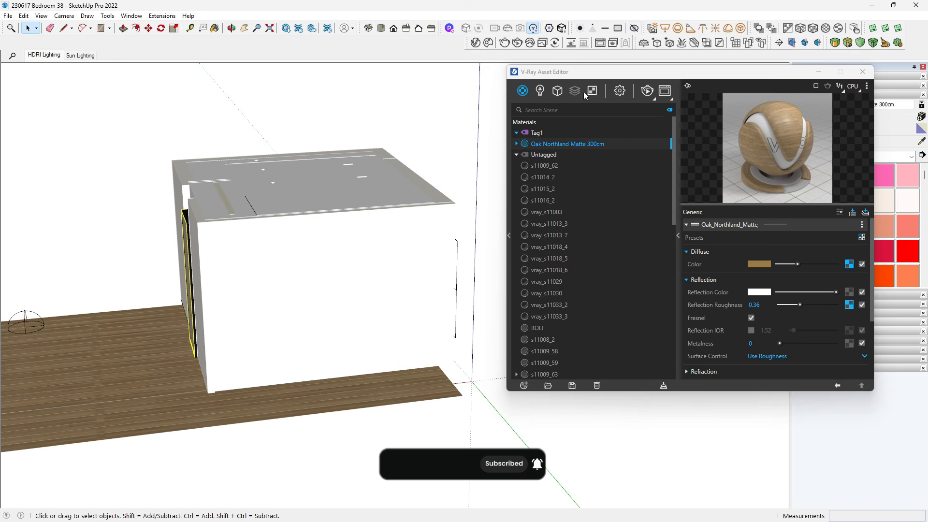
pyautogui.moveTo(580, 71); pyautogui.dragTo(478, 85)
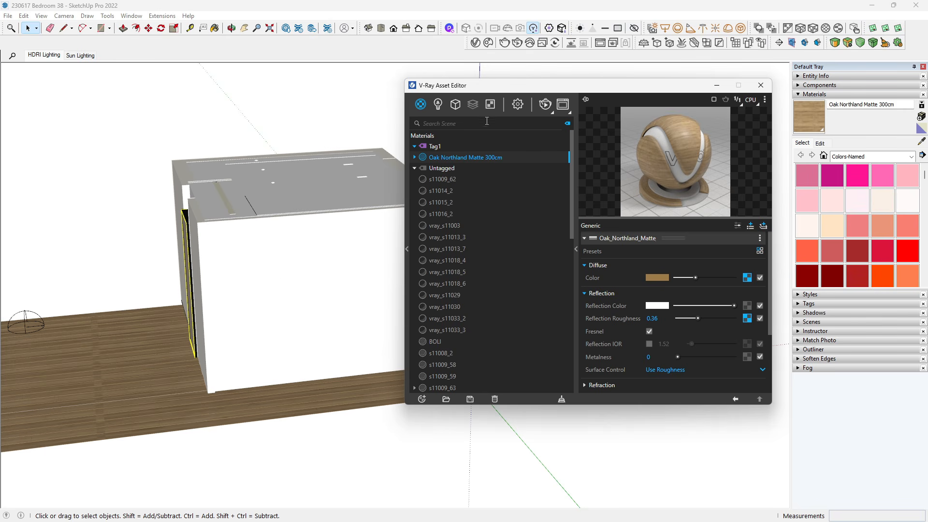
pyautogui.click(518, 105)
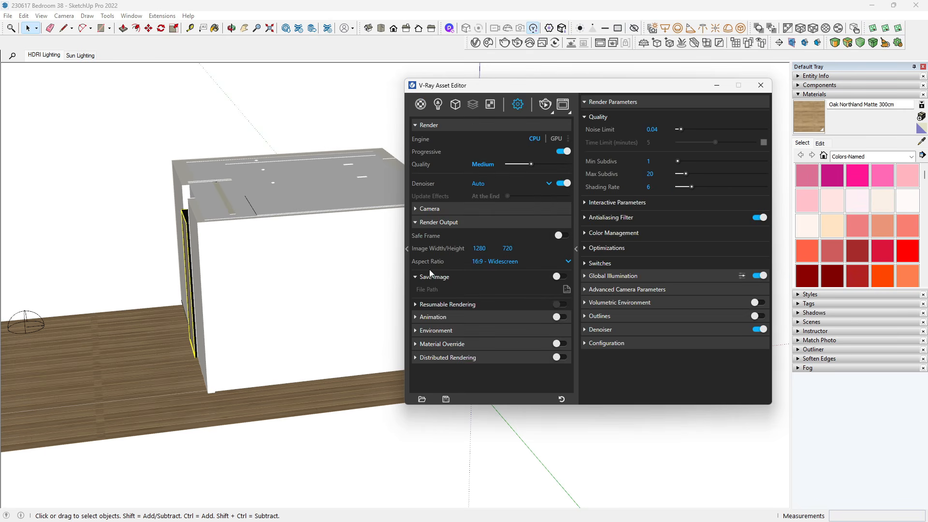
pyautogui.click(455, 105)
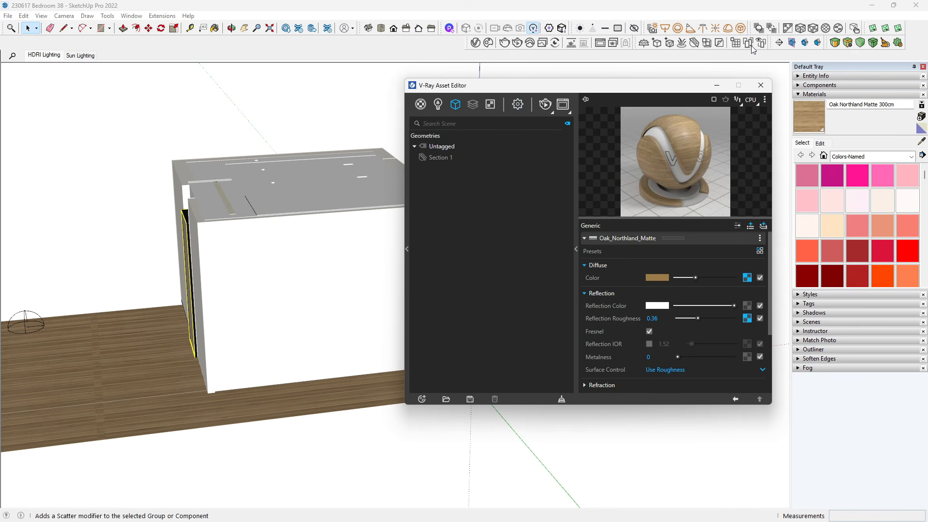
# - Activate the section cut to expose the bedroom interior, toggle the section plane display, and frame the room from the front
pyautogui.click(804, 43)
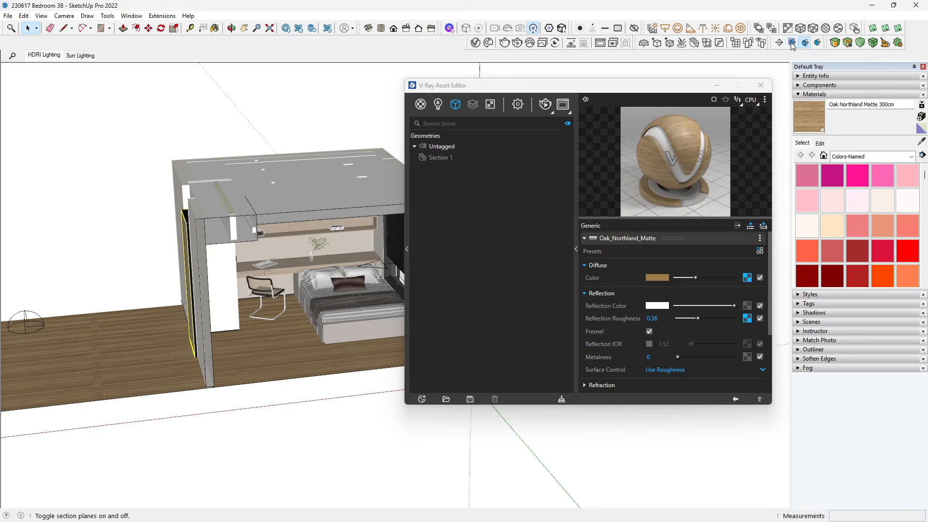
pyautogui.click(791, 42)
pyautogui.moveTo(529, 88); pyautogui.dragTo(618, 159)
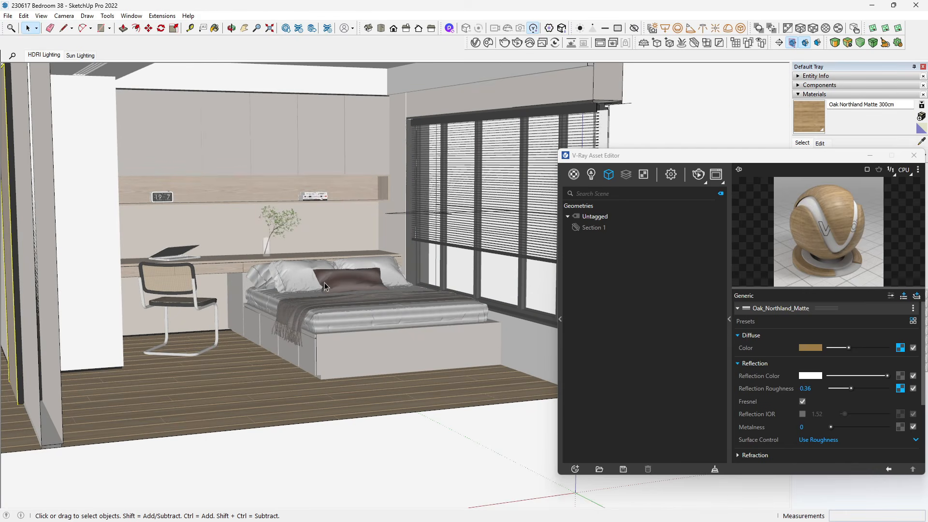
pyautogui.scroll(-5, 268, 304)
pyautogui.moveTo(277, 358); pyautogui.dragTo(165, 330, button='middle')
pyautogui.scroll(3, 223, 356)
pyautogui.moveTo(669, 160); pyautogui.dragTo(558, 113)
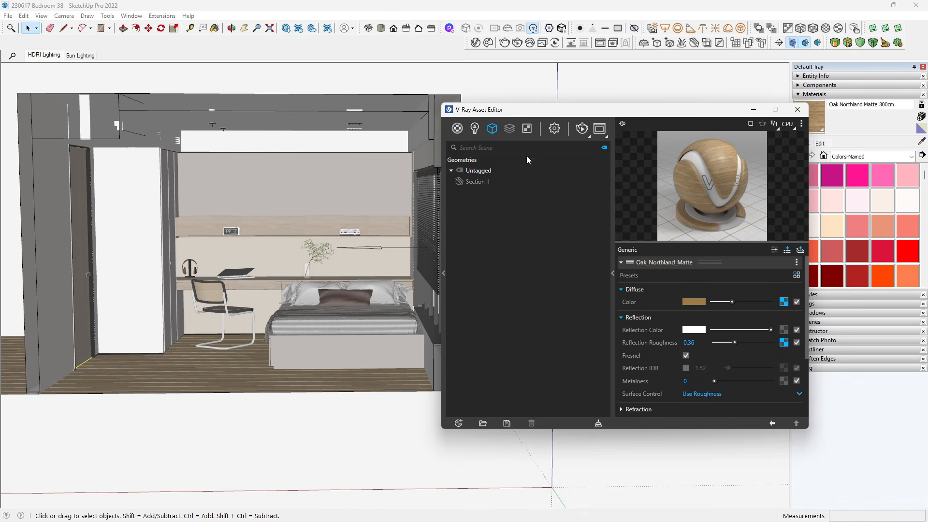
# - Enable Safe Frame in the V-Ray render output settings and switch to the HDRI Lighting scene
pyautogui.click(555, 129)
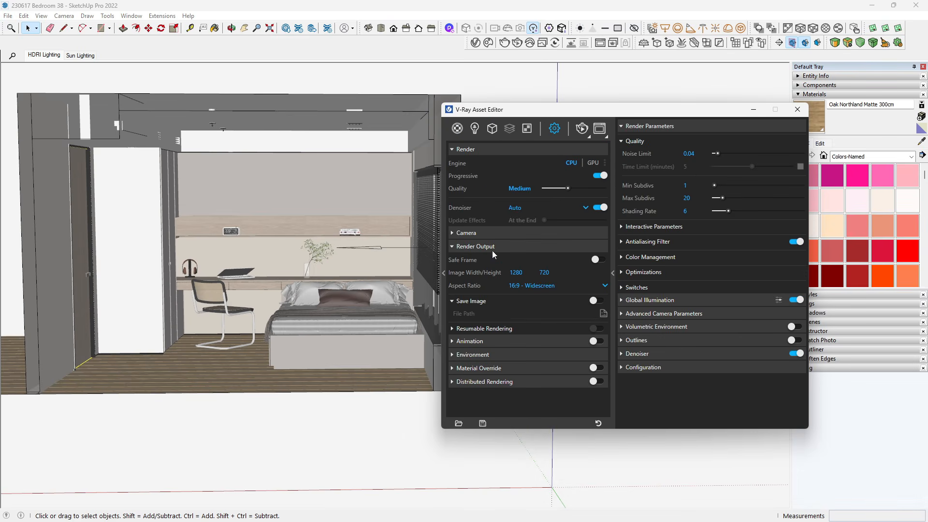
pyautogui.click(598, 260)
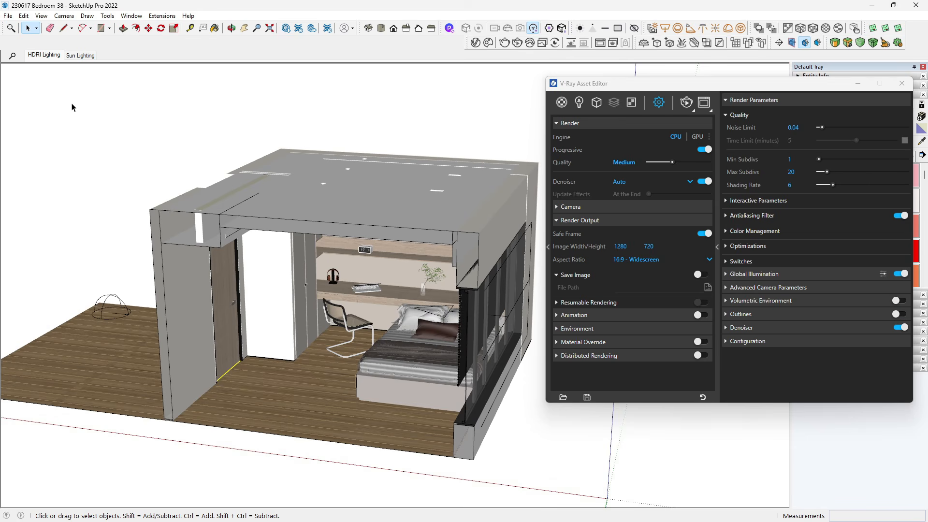
pyautogui.click(44, 56)
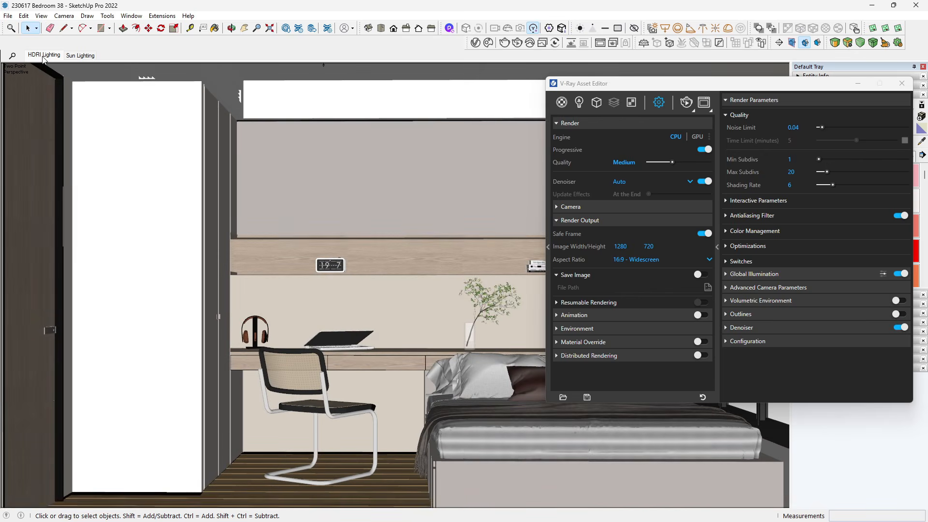
# - Set the render output aspect ratio to 5:4 - Landscape and uncover the framed bedroom view
pyautogui.click(709, 260)
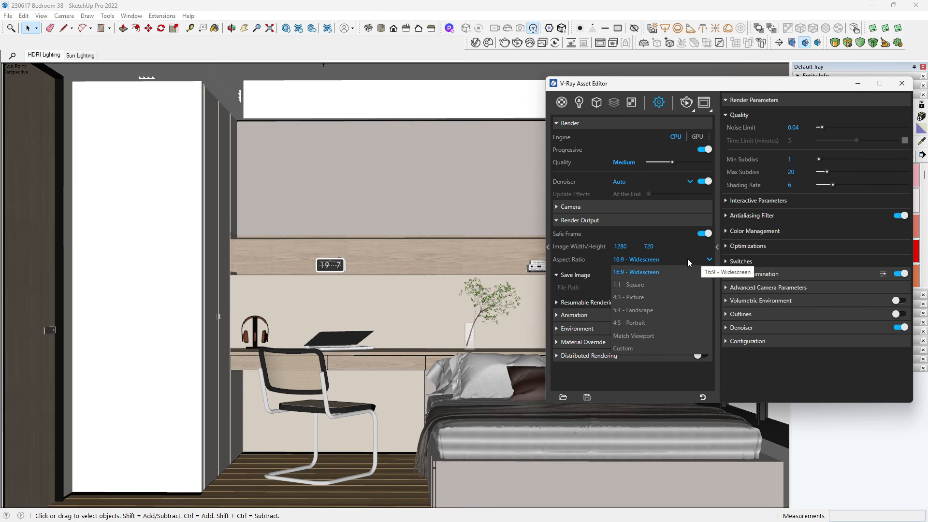
pyautogui.click(633, 309)
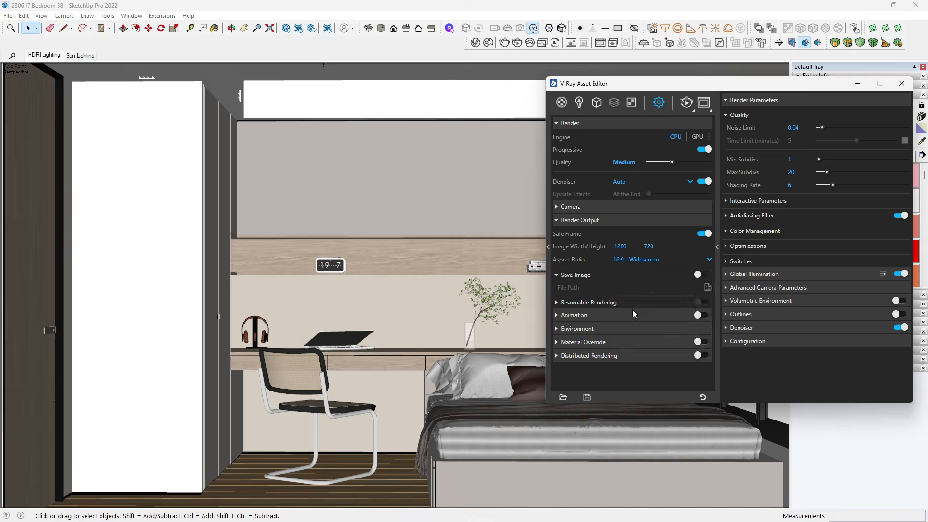
pyautogui.moveTo(693, 86); pyautogui.dragTo(846, 89)
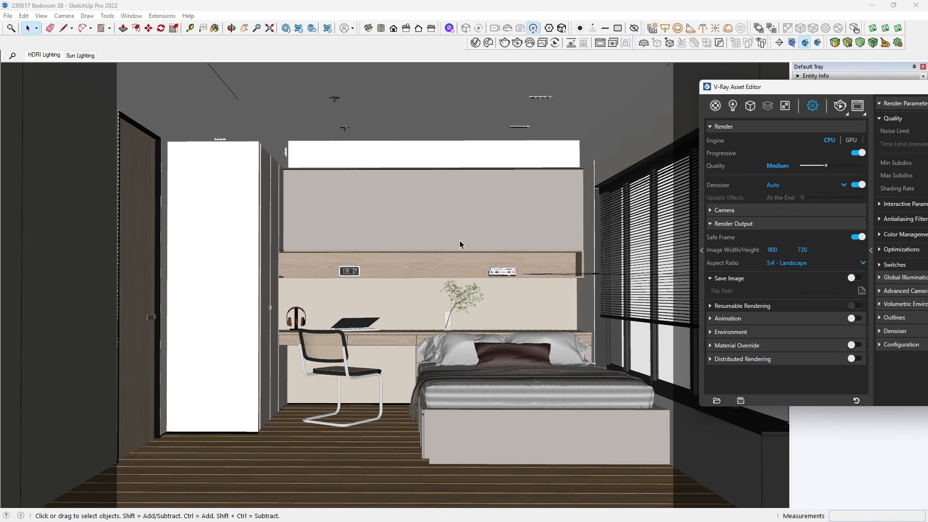
# - List the scene's V-Ray lights and show the parameters of the Dome Light
pyautogui.moveTo(859, 90); pyautogui.dragTo(409, 113)
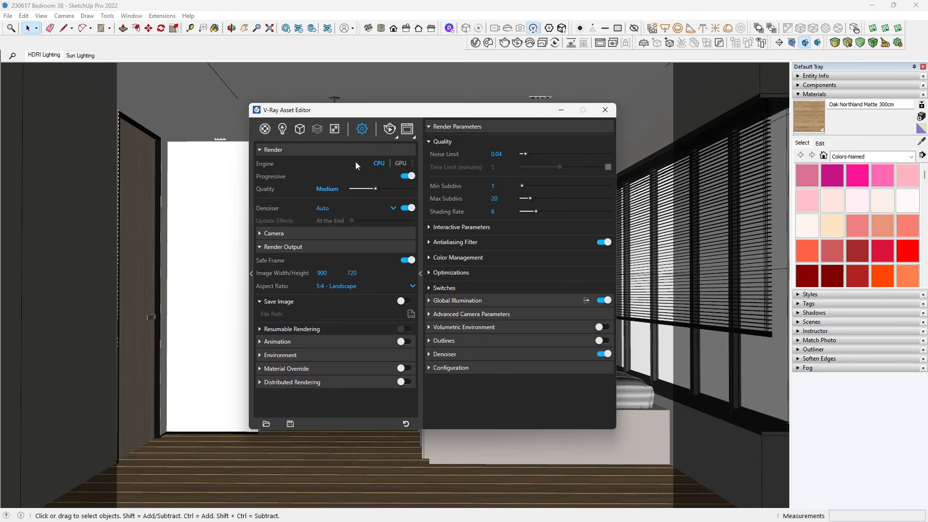
pyautogui.click(283, 130)
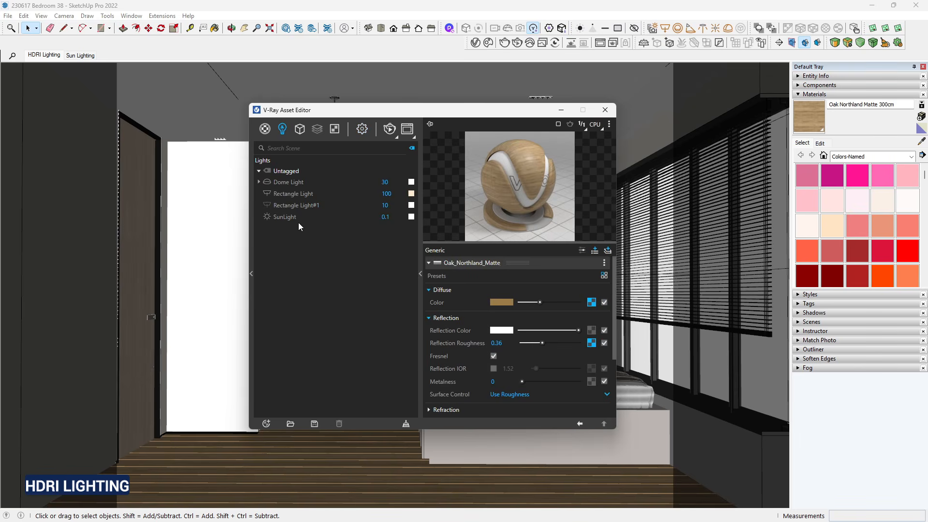
pyautogui.click(296, 188)
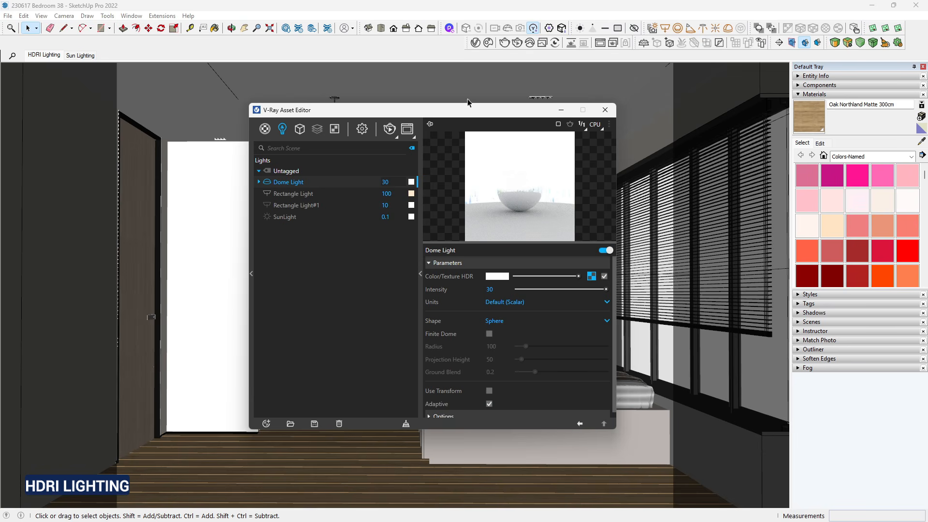
pyautogui.moveTo(309, 112); pyautogui.dragTo(532, 151)
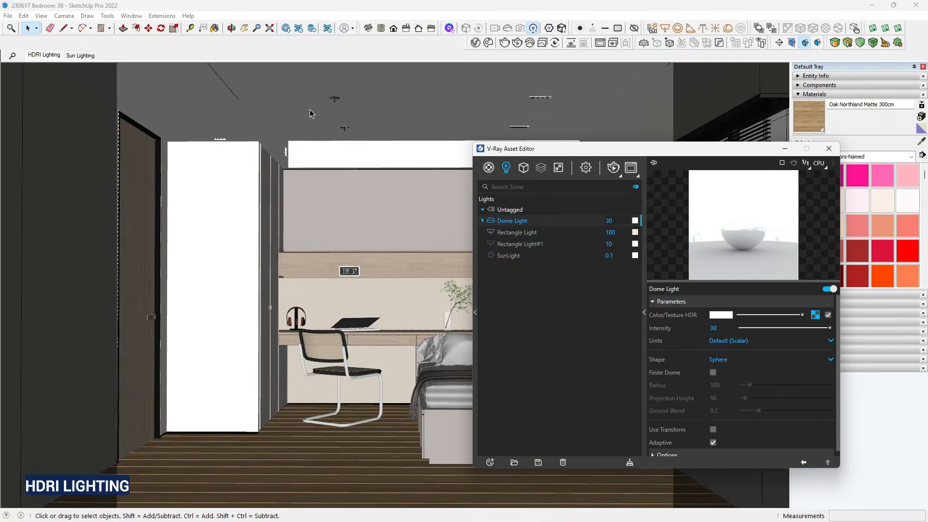
# - Select the ceiling downlight to show the parameters of its Rectangle Light
pyautogui.scroll(6, 322, 118)
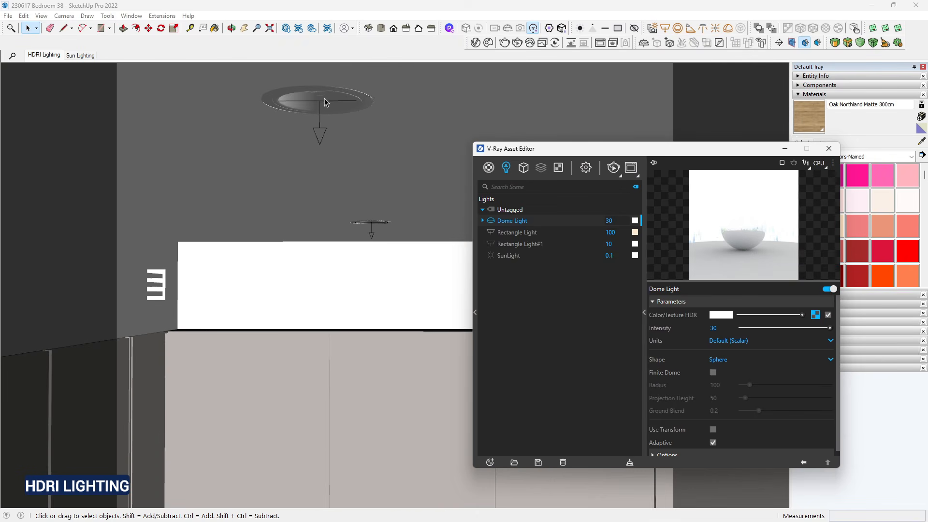
pyautogui.click(321, 100)
pyautogui.scroll(-3, 290, 115)
pyautogui.scroll(-4, 302, 226)
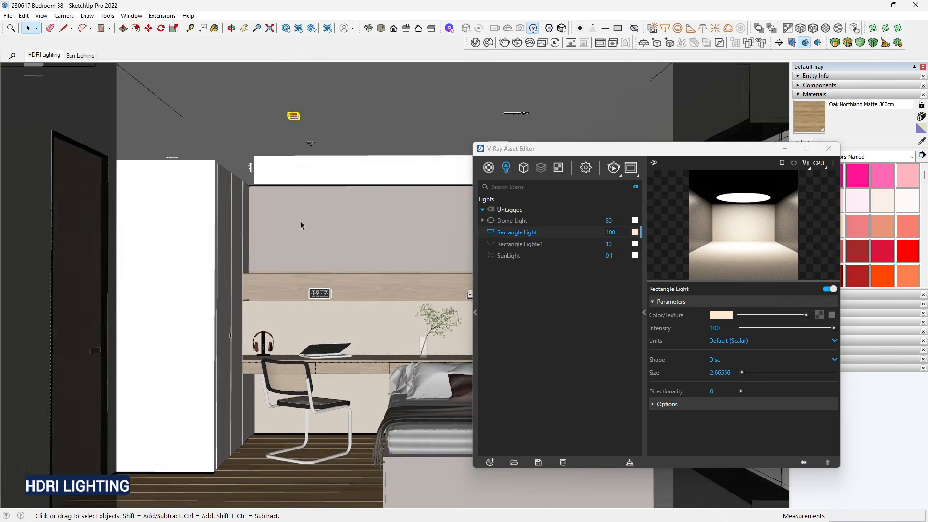
# - Turn off the Rectangle Light used by the ceiling downlights and return to the HDRI Lighting scene
pyautogui.scroll(2, 334, 387)
pyautogui.scroll(2, 269, 174)
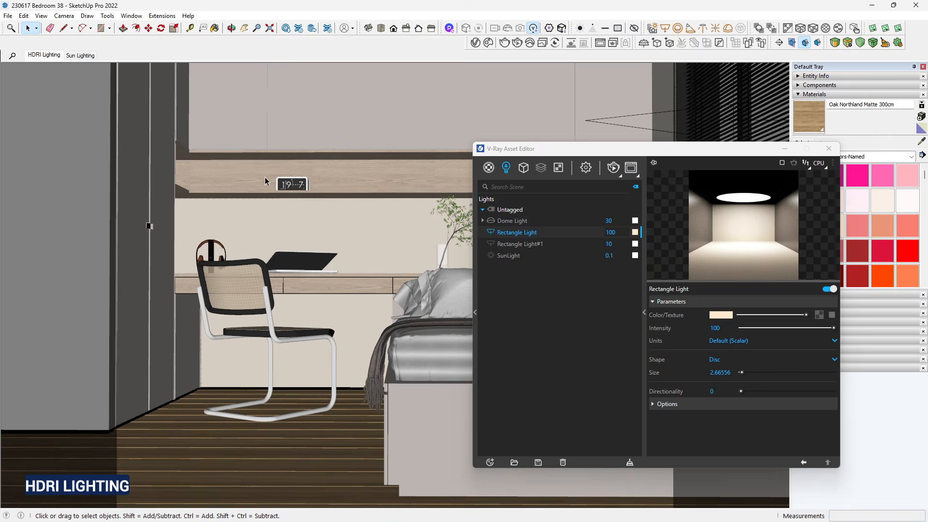
pyautogui.scroll(-4, 267, 181)
pyautogui.moveTo(379, 273); pyautogui.dragTo(280, 310, button='middle')
pyautogui.scroll(-3, 279, 309)
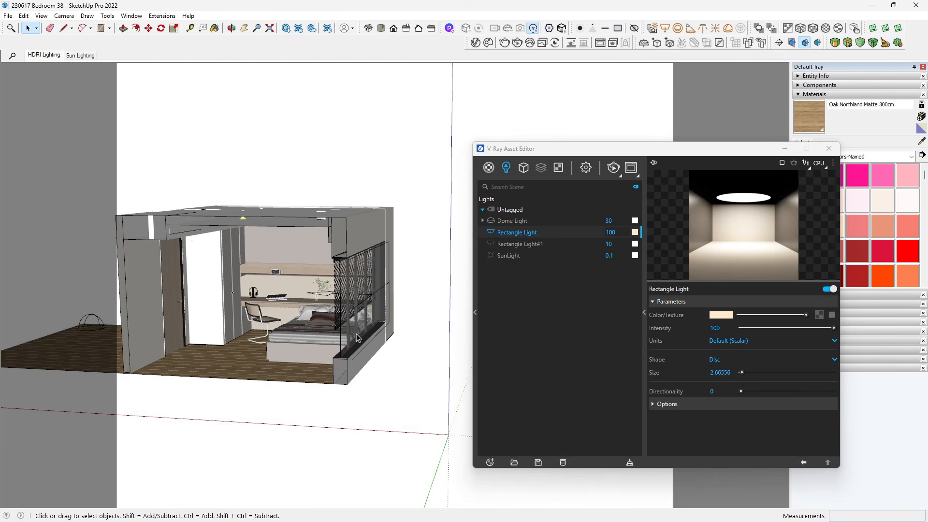
pyautogui.scroll(6, 279, 310)
pyautogui.click(243, 307)
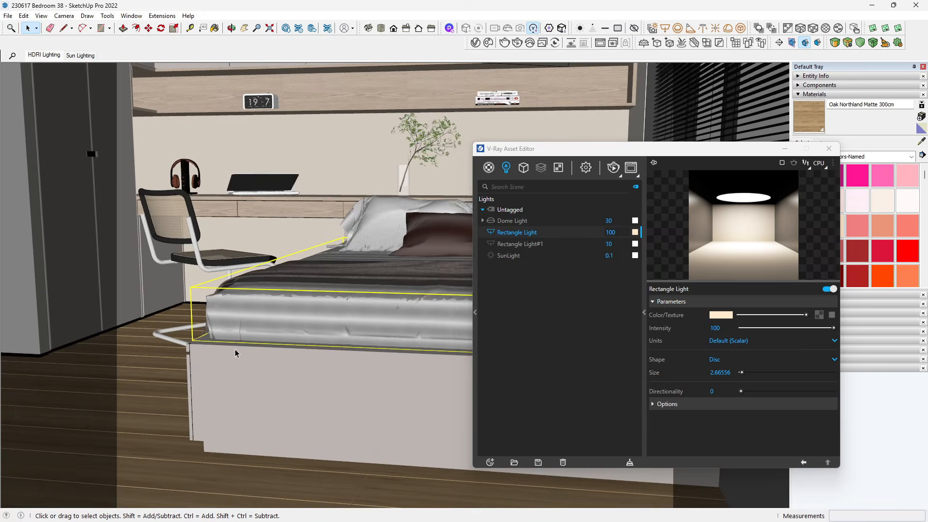
pyautogui.scroll(-5, 369, 318)
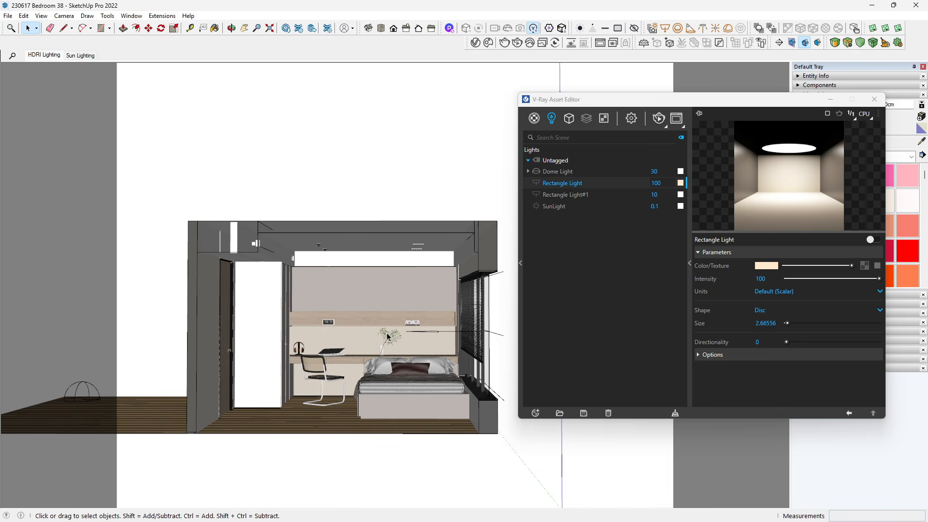
pyautogui.click(44, 55)
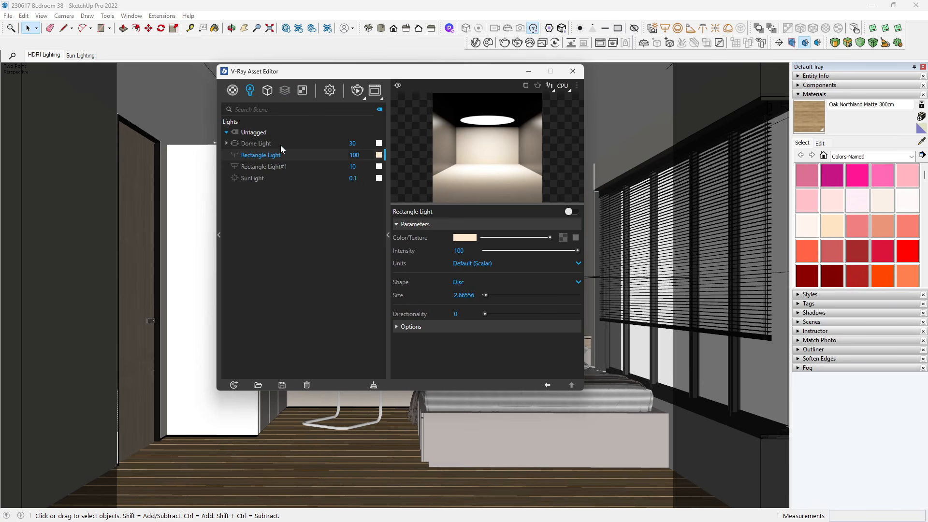
# - Review the Dome Light's parameters and its position outside the room, ending in the HDRI Lighting scene
pyautogui.click(291, 143)
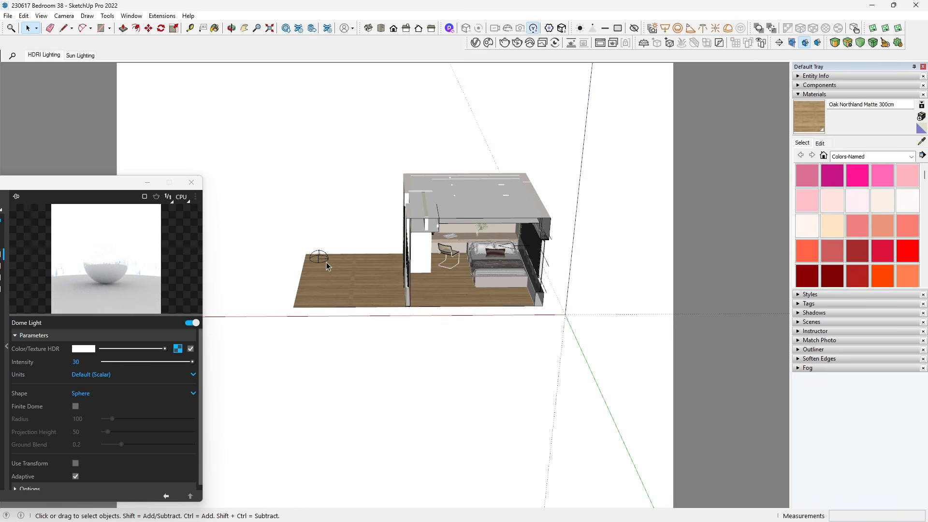
pyautogui.moveTo(132, 188); pyautogui.dragTo(577, 108)
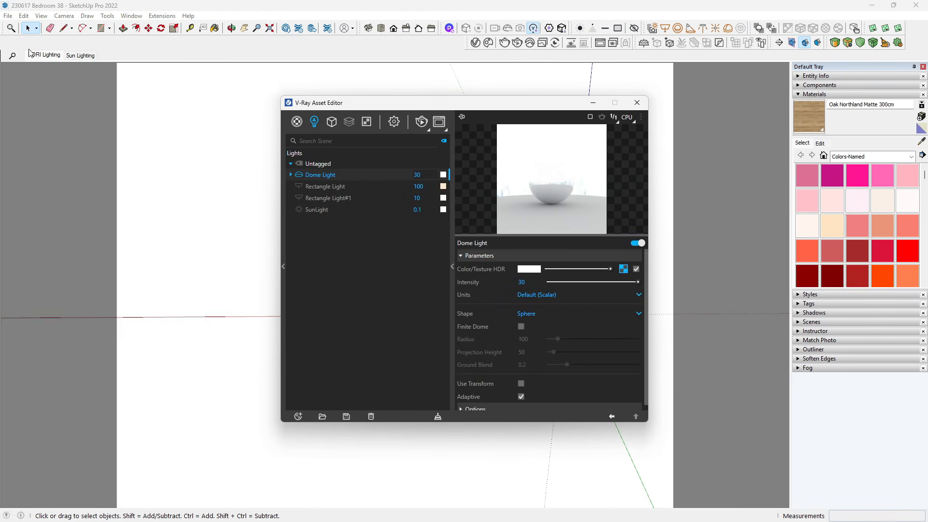
pyautogui.click(43, 56)
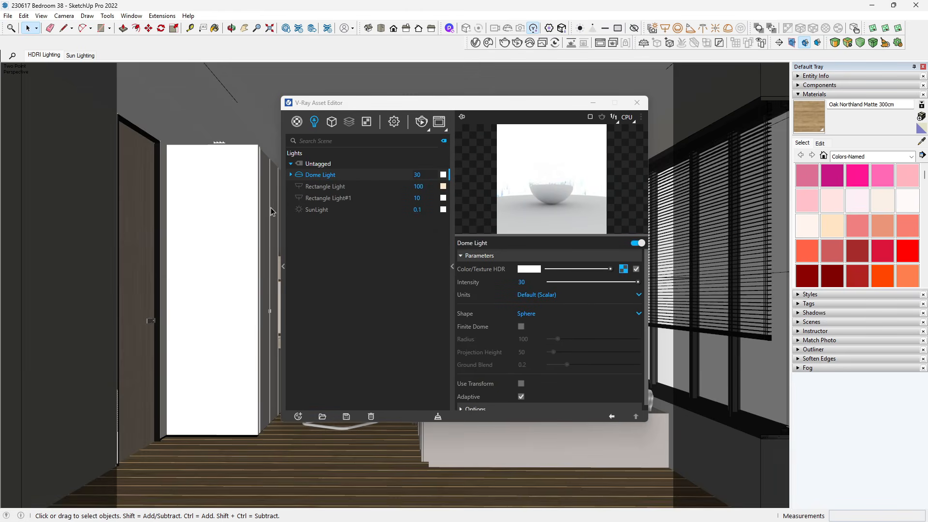
# - Turn off the Dome Light and start a V-Ray test render of the HDRI Lighting scene
pyautogui.click(299, 175)
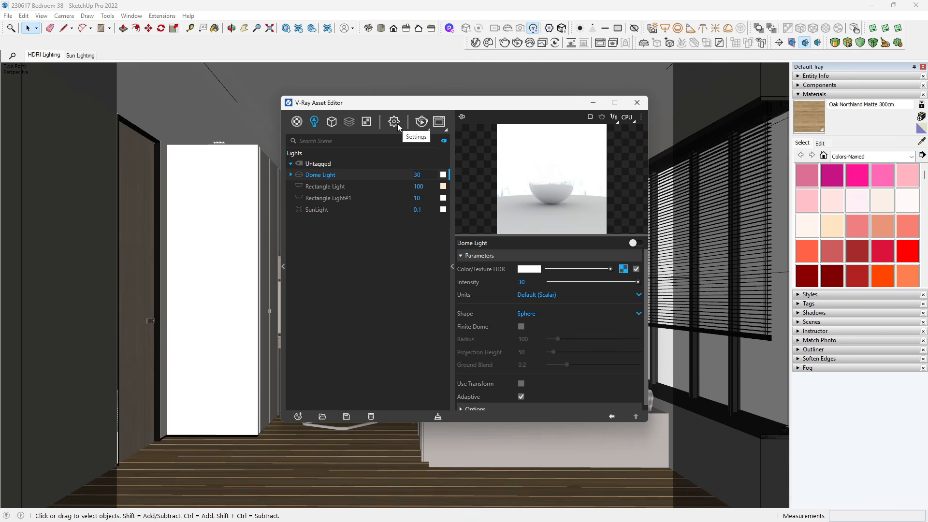
pyautogui.click(517, 44)
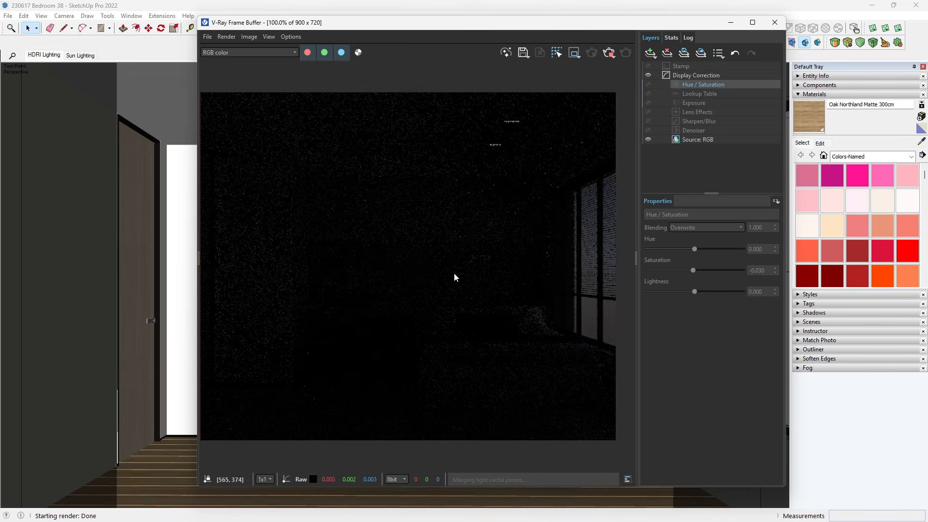
# - Inspect the test render at different zoom levels, stop it, and close the V-Ray Frame Buffer
pyautogui.scroll(-2, 454, 277)
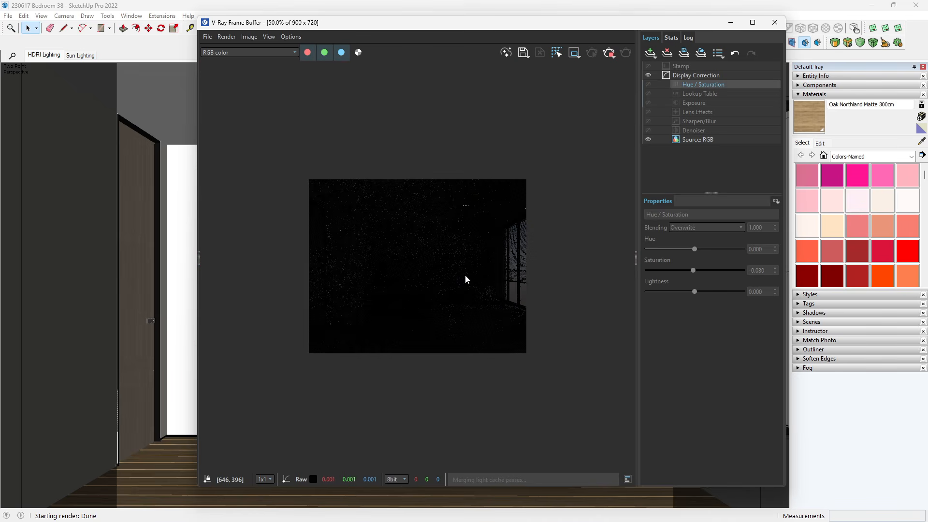
pyautogui.scroll(2, 466, 279)
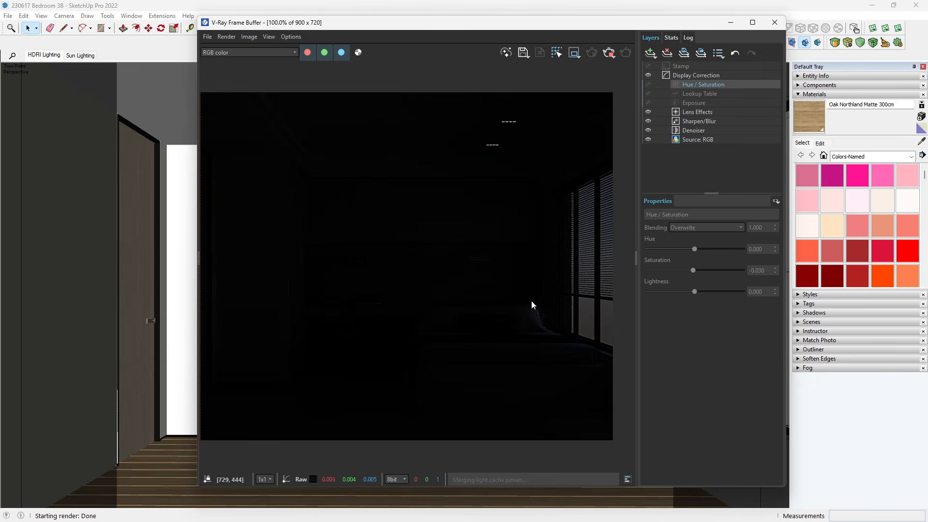
pyautogui.click(609, 53)
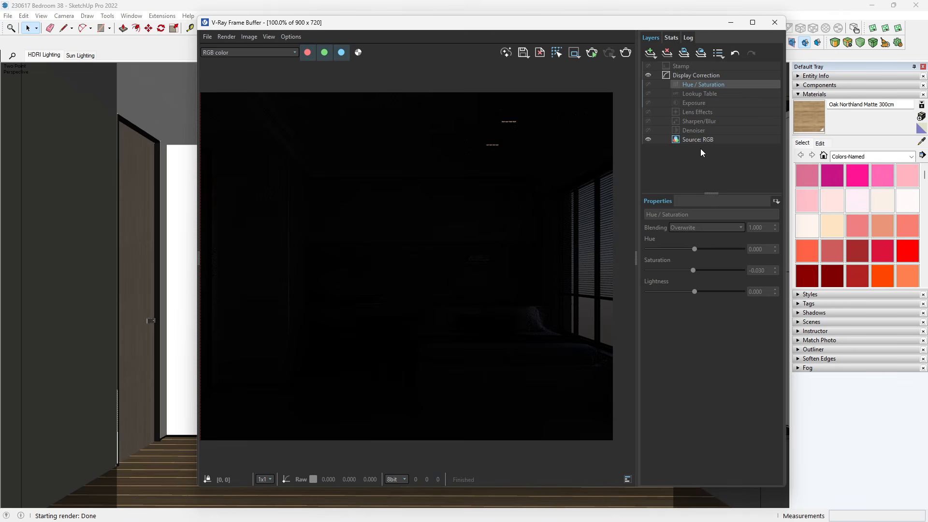
pyautogui.click(771, 28)
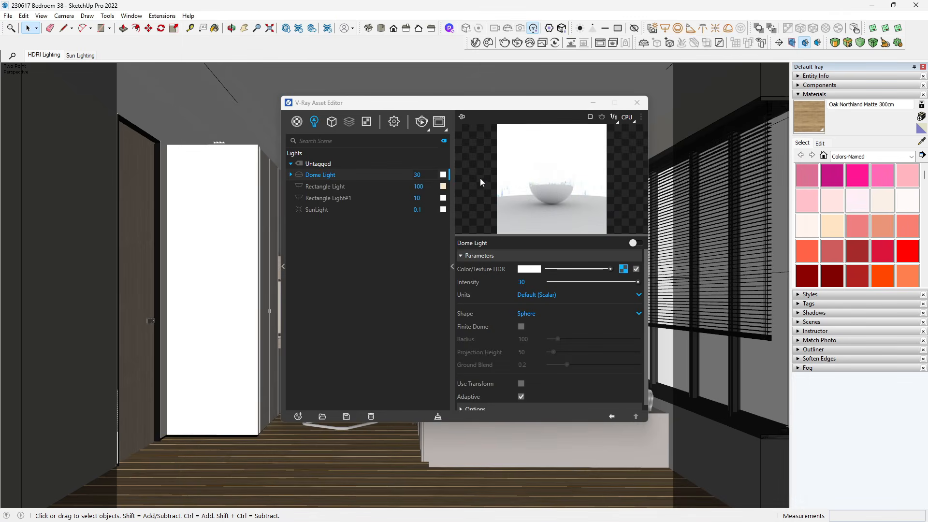
# - Turn on the Dome Light and review its HDR bitmap's image file and texture placement settings
pyautogui.click(301, 176)
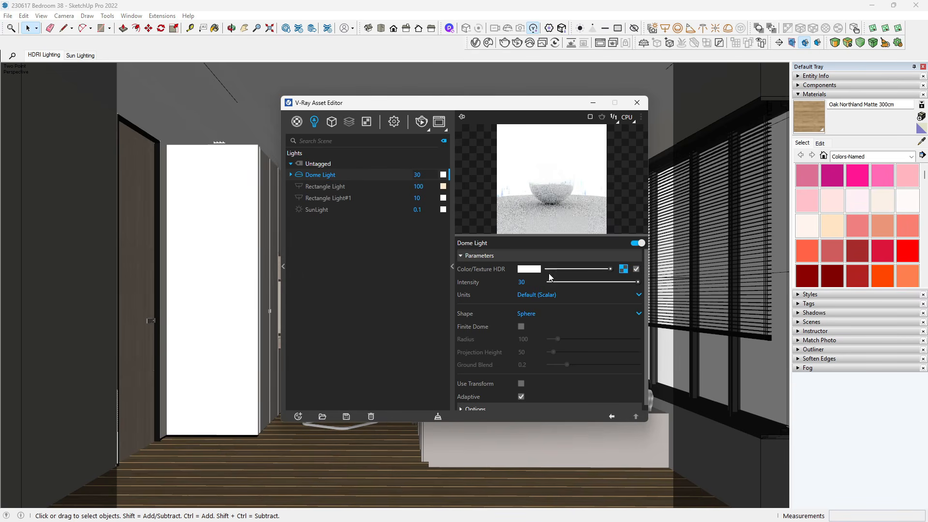
pyautogui.click(623, 269)
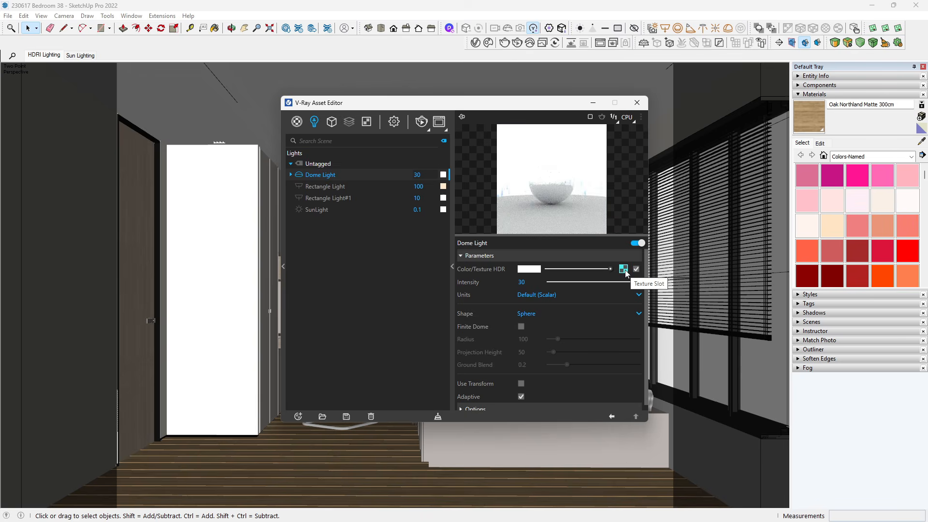
pyautogui.click(623, 270)
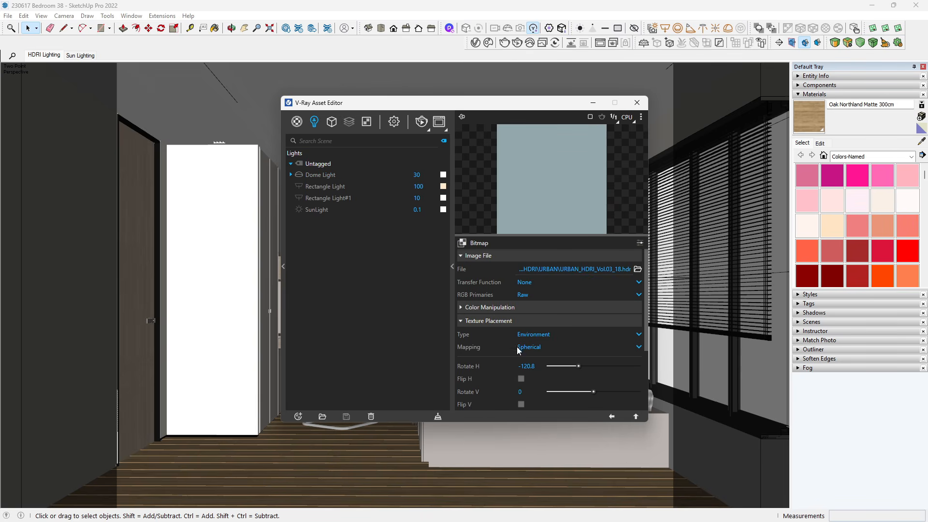
pyautogui.click(534, 365)
pyautogui.click(539, 367)
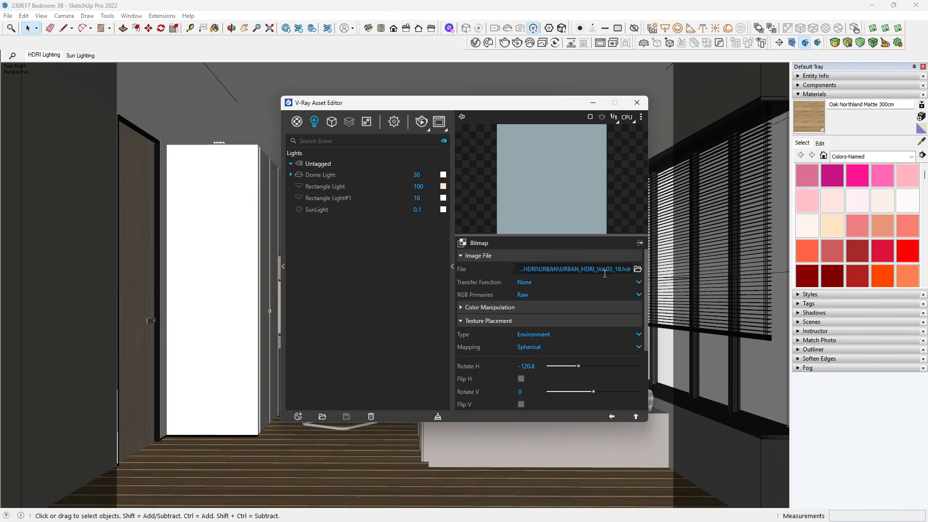
pyautogui.click(487, 322)
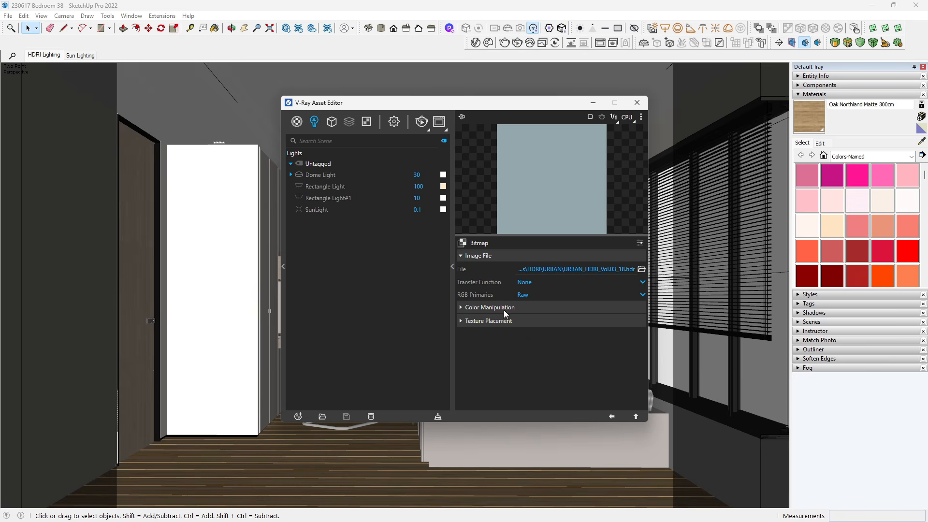
# - Keep the Dome Light's intensity at 30 and close the V-Ray Asset Editor
pyautogui.click(314, 175)
pyautogui.click(418, 175)
pyautogui.doubleClick(418, 176)
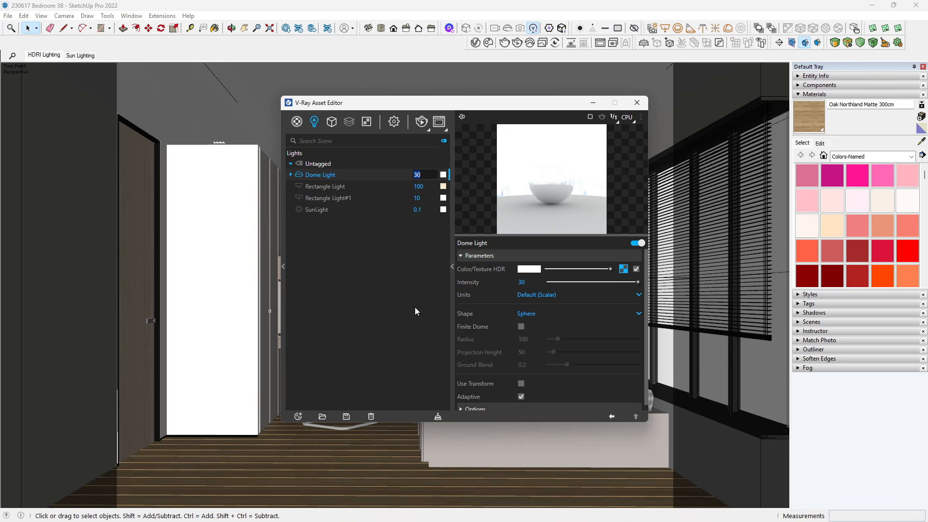
pyautogui.press('Return')
pyautogui.click(636, 103)
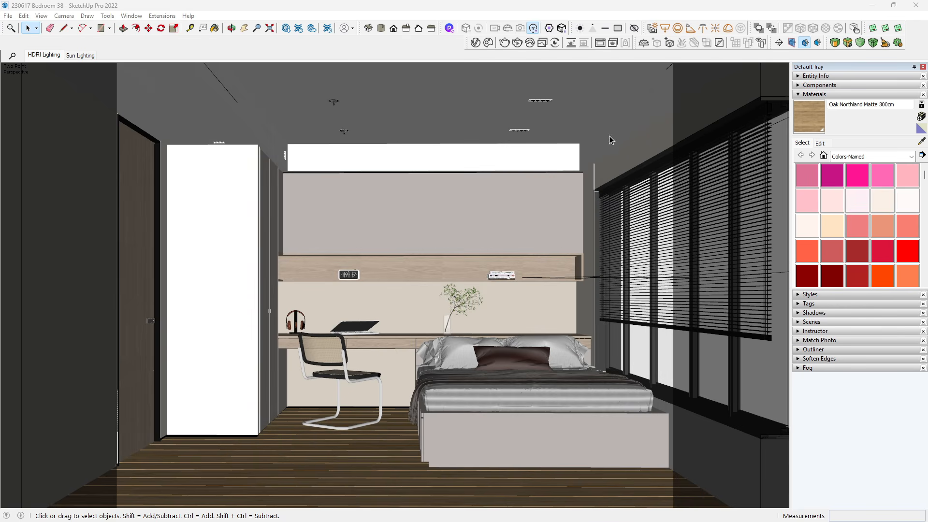
# - Render the HDRI Lighting scene with V-Ray, inspect the image at 50% and 100% zoom, and stop the render
pyautogui.click(518, 44)
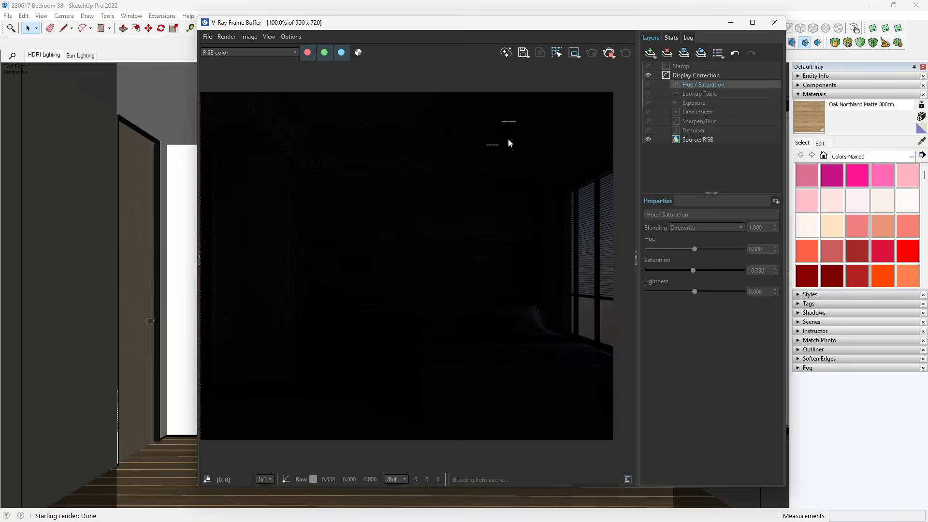
pyautogui.scroll(-2, 454, 309)
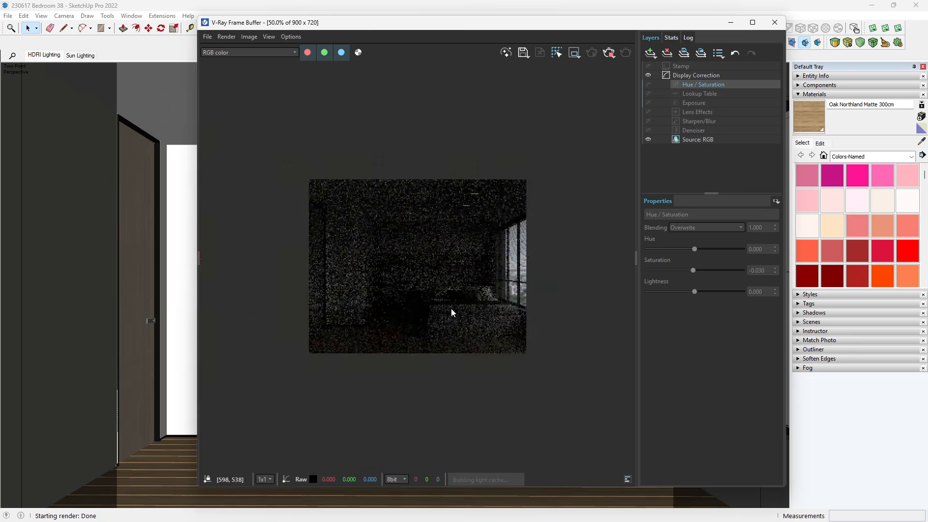
pyautogui.scroll(2, 427, 285)
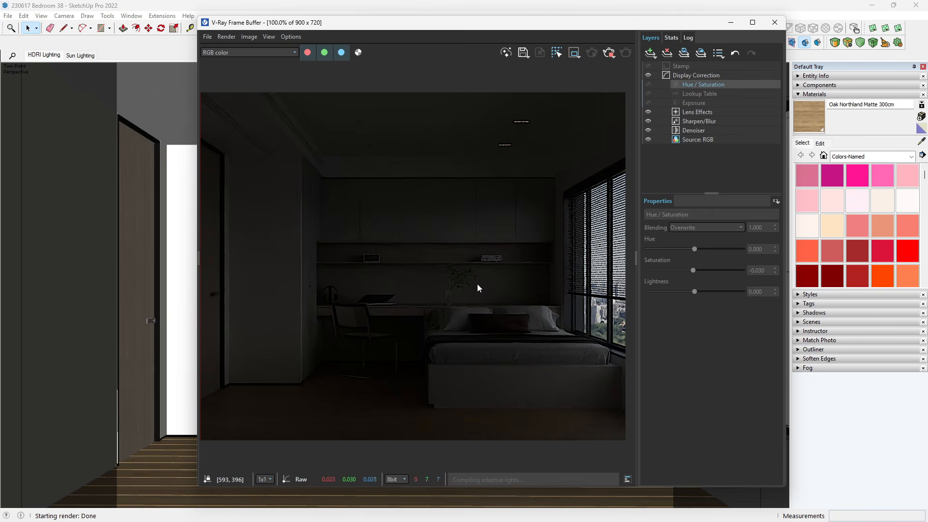
pyautogui.click(609, 52)
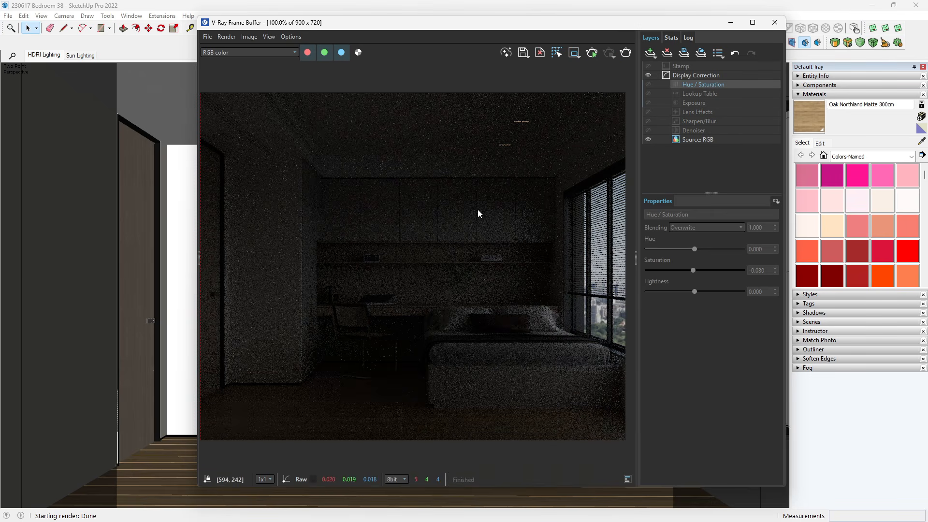
# - Enable the Exposure correction layer in the Frame Buffer and set its exposure to 4.000
pyautogui.click(648, 102)
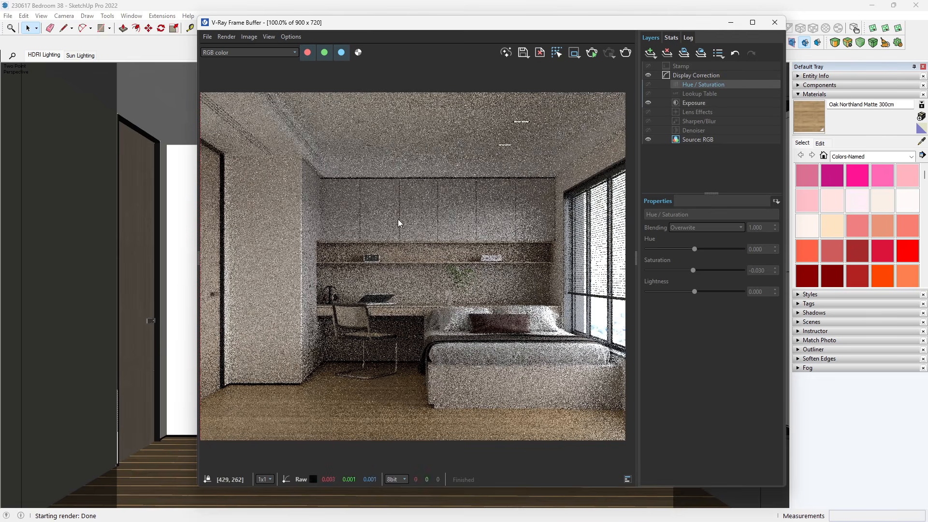
pyautogui.click(684, 103)
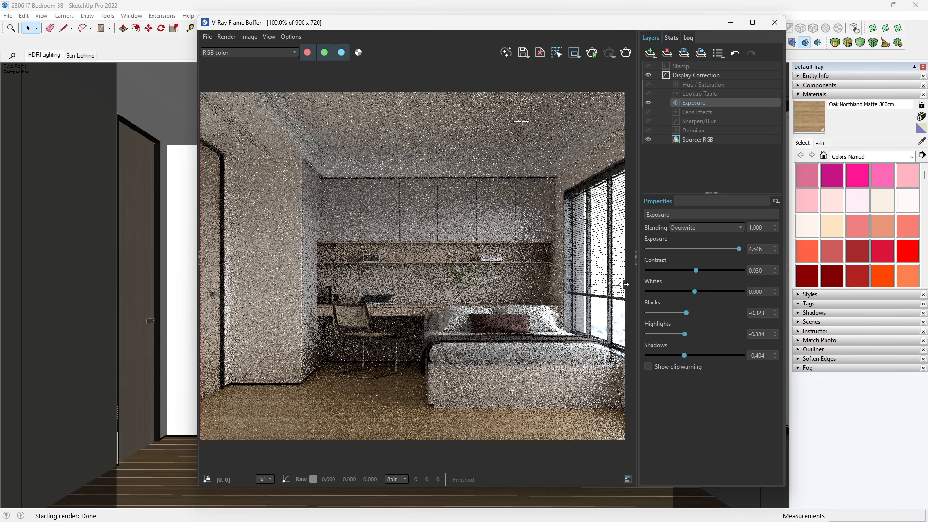
pyautogui.moveTo(739, 250); pyautogui.dragTo(732, 249)
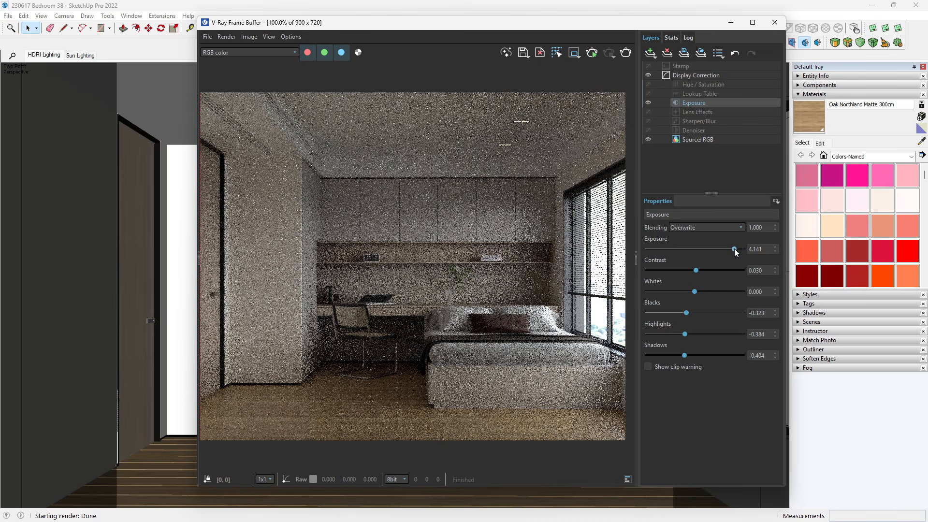
pyautogui.doubleClick(748, 249)
# - Lower the Exposure layer's highlights, trying -1 and settling at about -0.667, and check the image
pyautogui.moveTo(685, 333); pyautogui.dragTo(670, 333)
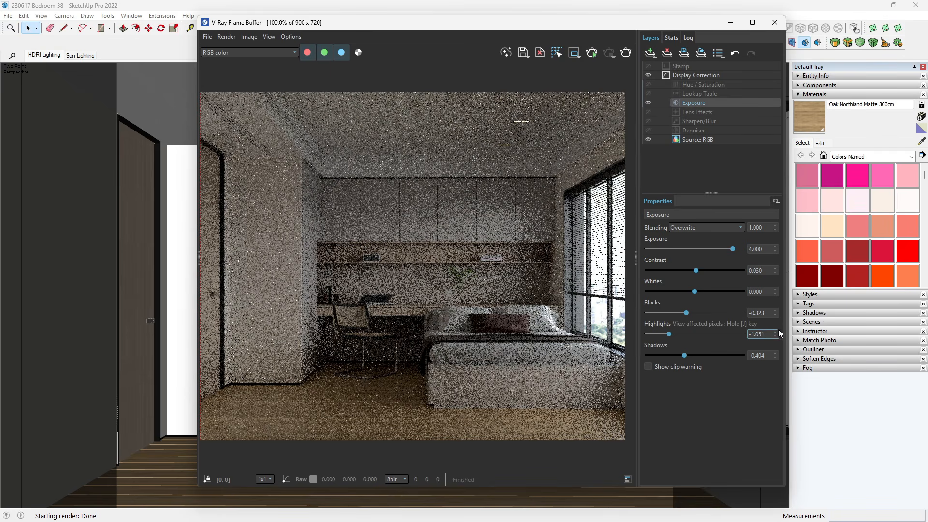
pyautogui.doubleClick(756, 334)
pyautogui.write('-1')
pyautogui.press('Return')
pyautogui.moveTo(671, 335); pyautogui.dragTo(678, 334)
pyautogui.scroll(-5, 424, 296)
pyautogui.scroll(5, 424, 295)
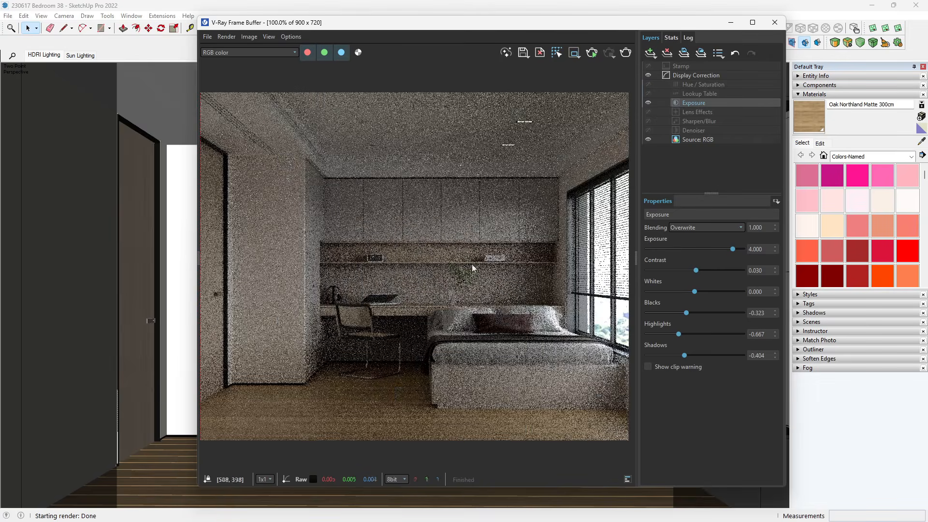
# - Review the Lens Effects settings and enable the Lookup Table correction layer
pyautogui.click(695, 113)
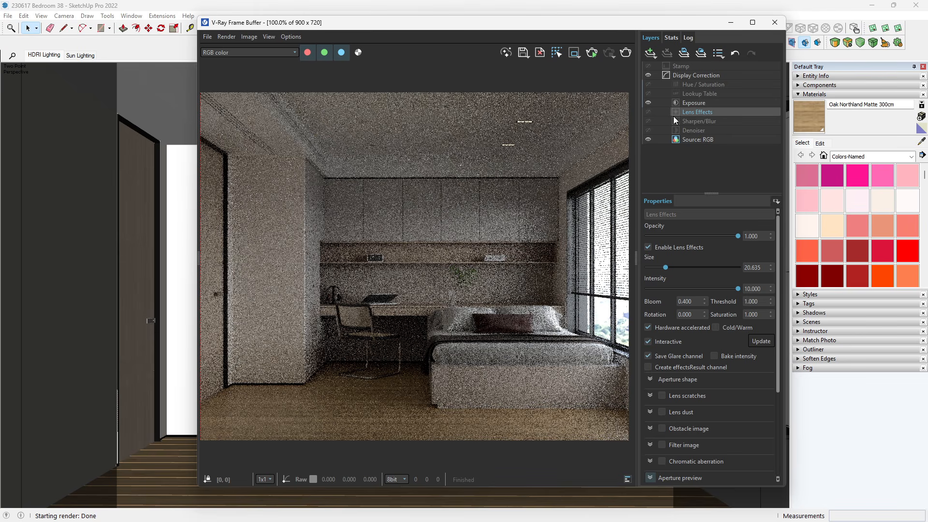
pyautogui.click(710, 93)
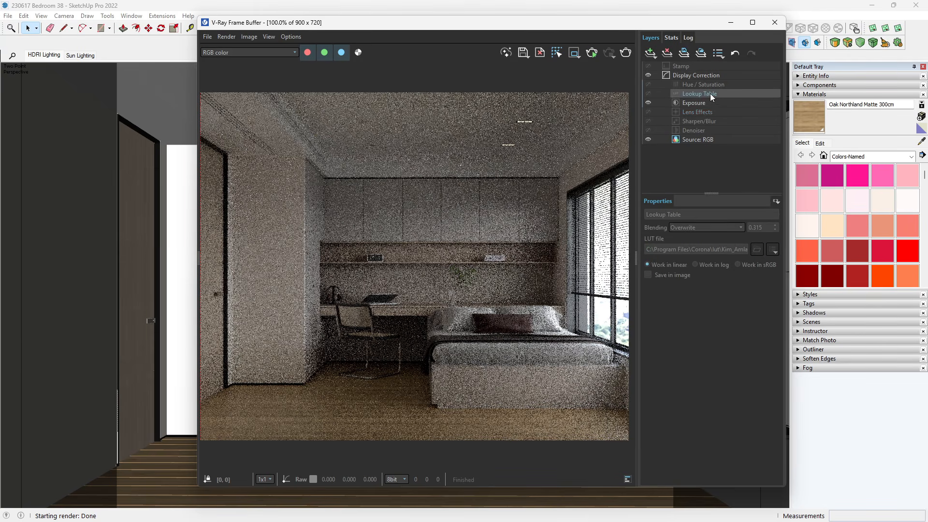
pyautogui.click(647, 94)
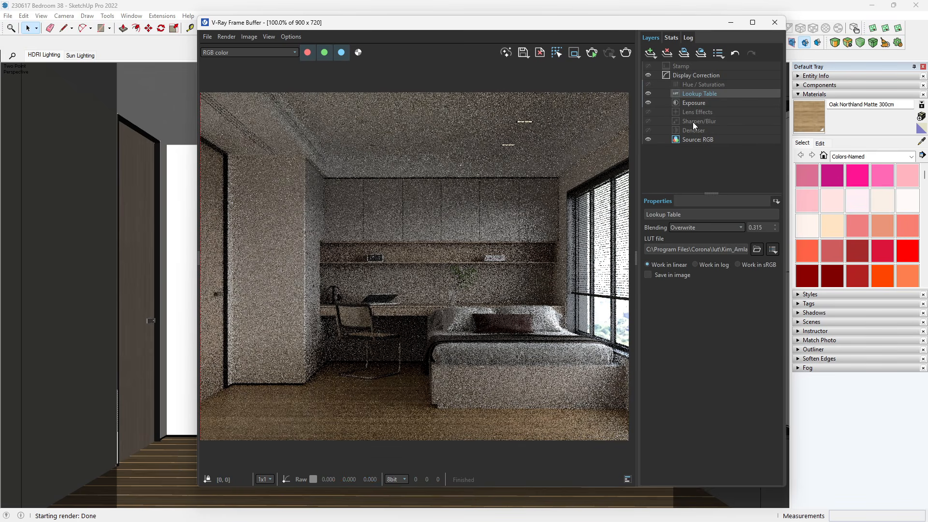
# - Try the Hue / Saturation correction layer on the render
pyautogui.click(697, 84)
pyautogui.click(647, 84)
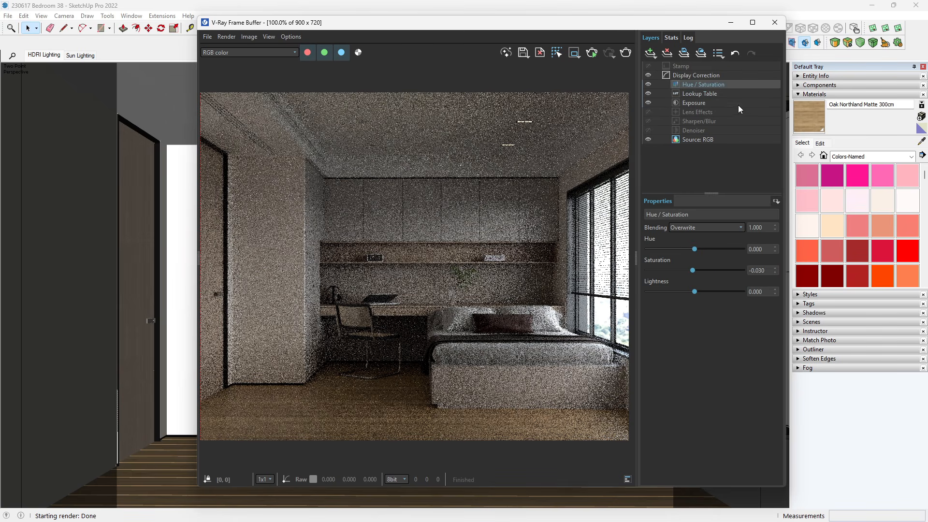
pyautogui.click(706, 112)
pyautogui.click(703, 85)
pyautogui.click(648, 85)
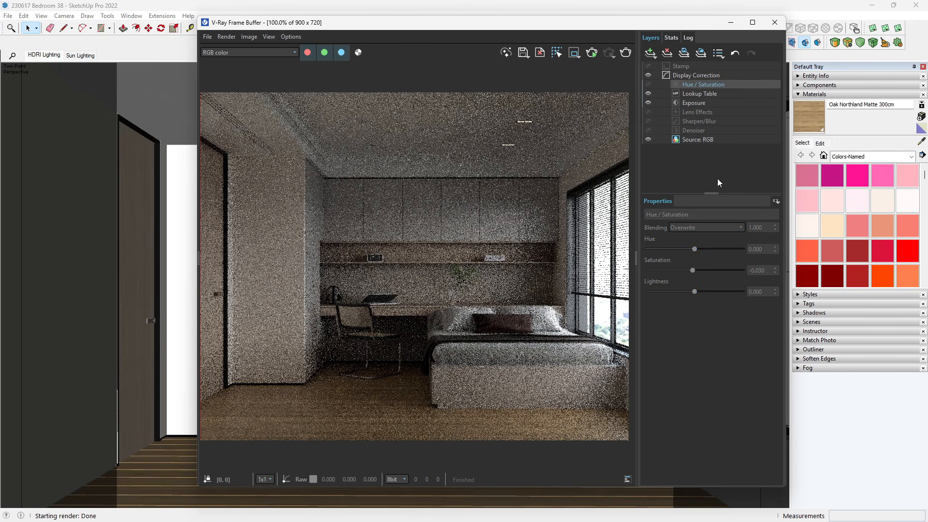
# - Open the Lookup Table layer's blending amount for editing
pyautogui.click(691, 94)
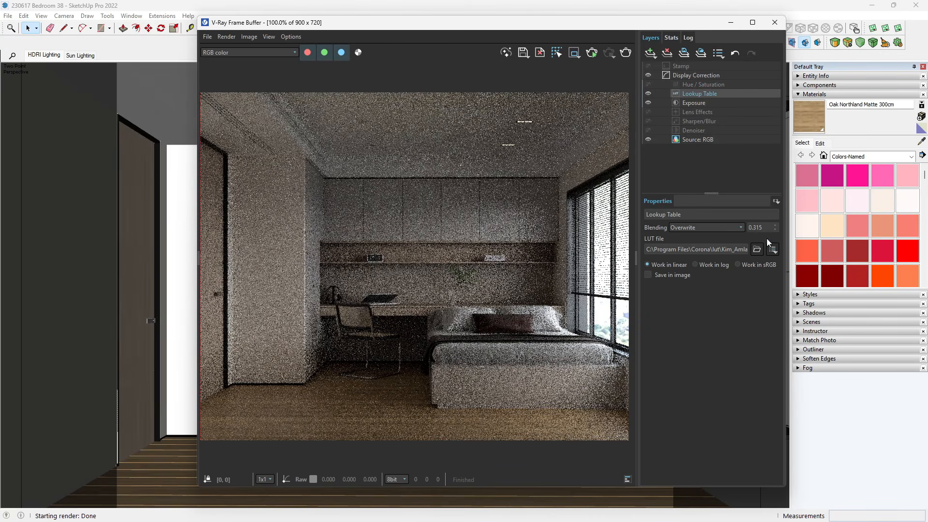
pyautogui.doubleClick(756, 228)
pyautogui.click(765, 227)
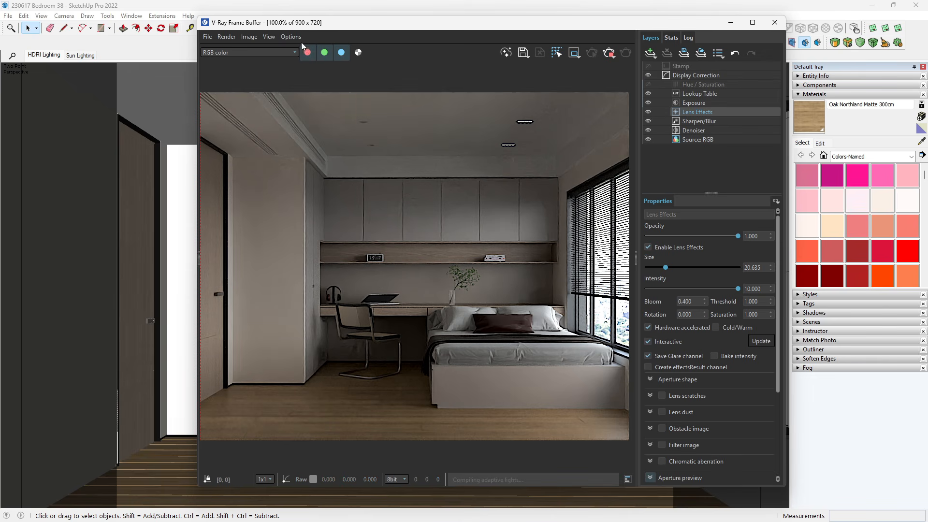
# - Reopen the V-Ray Asset Editor's light list and place it beside the Frame Buffer showing the running render
pyautogui.moveTo(276, 22)
pyautogui.mouseDown()
pyautogui.moveTo(576, 151)
pyautogui.moveTo(204, 59)
pyautogui.mouseUp()
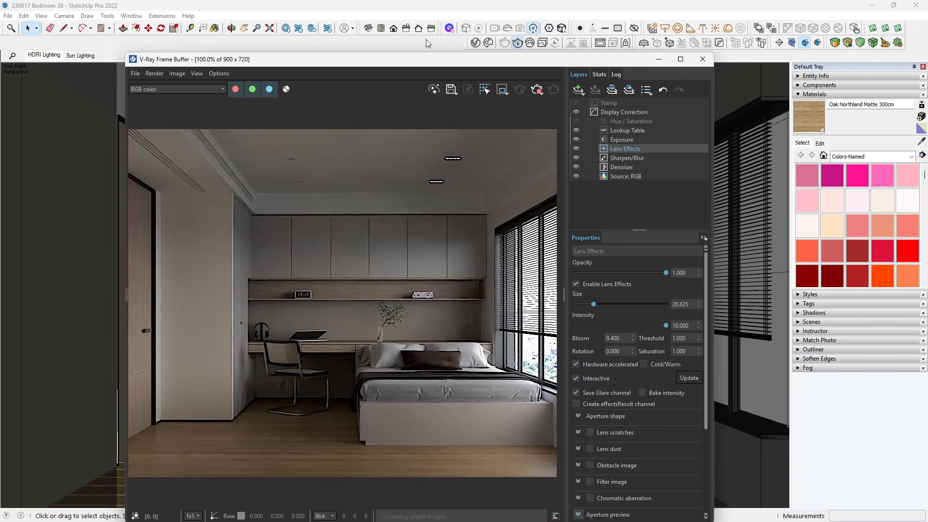
pyautogui.click(473, 45)
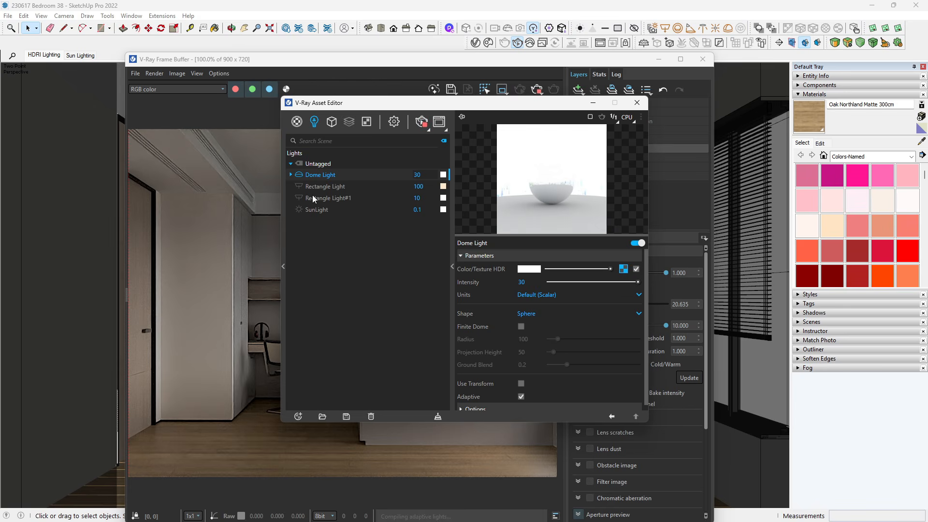
pyautogui.moveTo(398, 102); pyautogui.dragTo(785, 89)
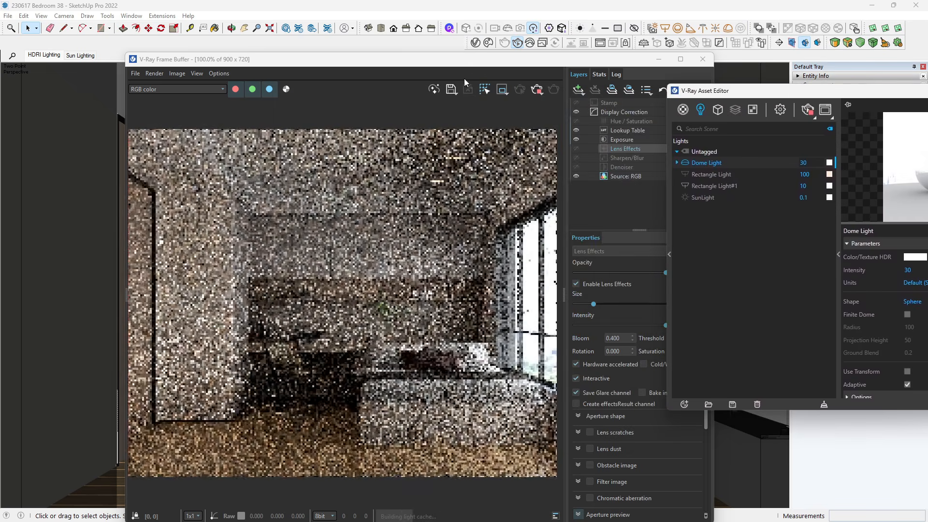
pyautogui.click(475, 67)
pyautogui.moveTo(475, 67); pyautogui.dragTo(421, 22)
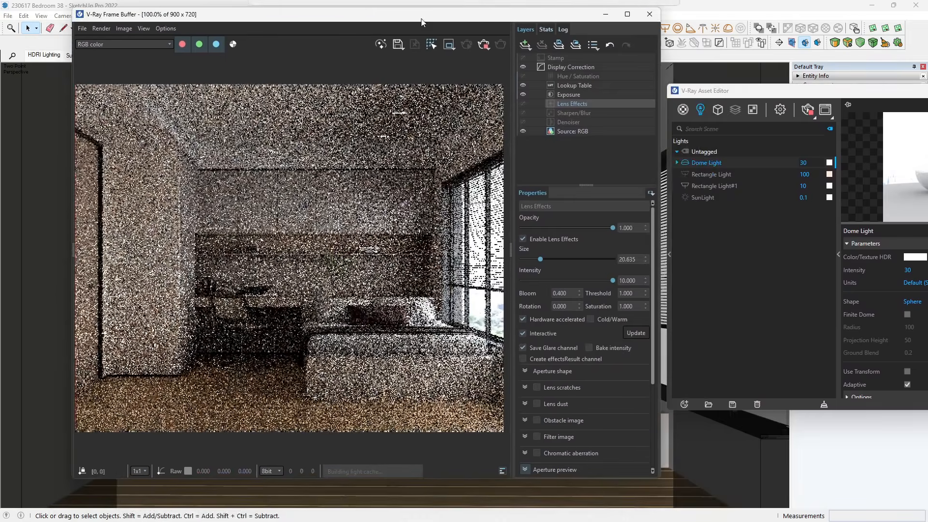
# - Select Rectangle Light#1 and bring up its parameters in the V-Ray Asset Editor over the Frame Buffer
pyautogui.click(721, 187)
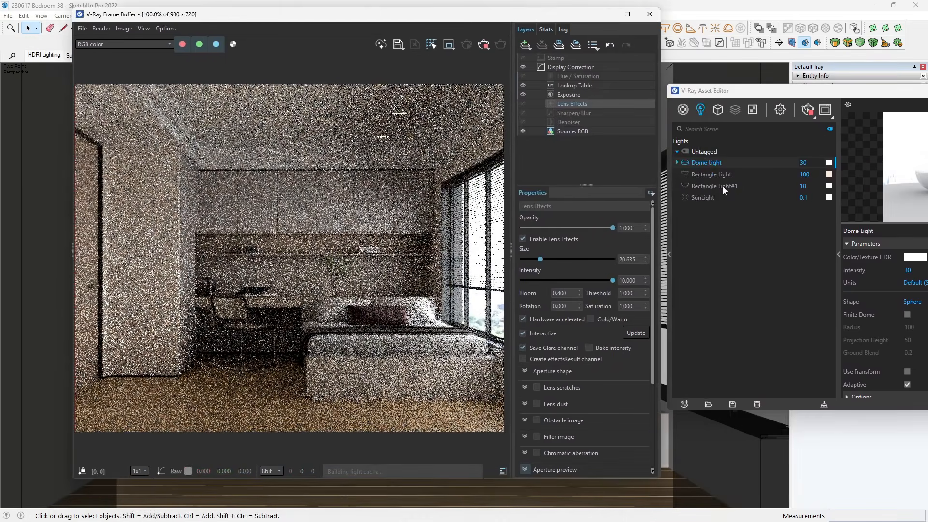
pyautogui.moveTo(749, 90); pyautogui.dragTo(436, 100)
pyautogui.doubleClick(490, 195)
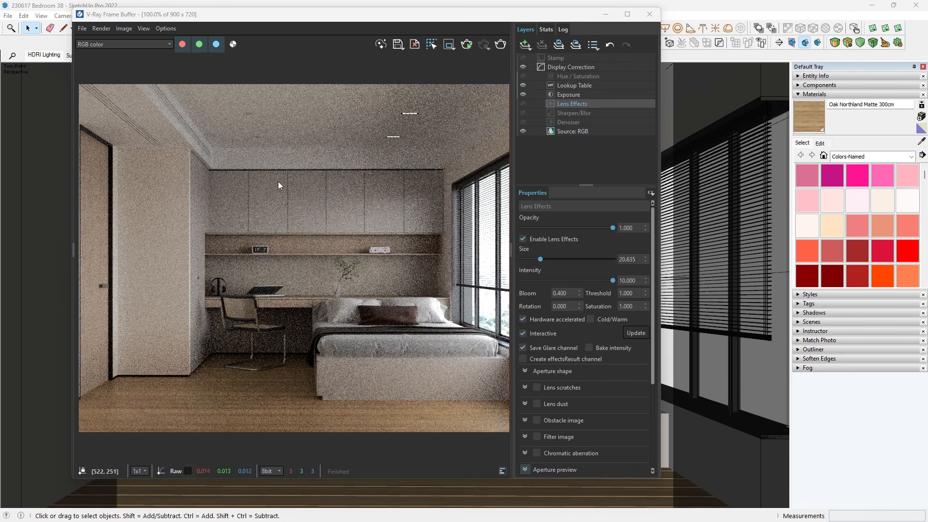
pyautogui.moveTo(313, 15); pyautogui.dragTo(410, 94)
pyautogui.click(476, 43)
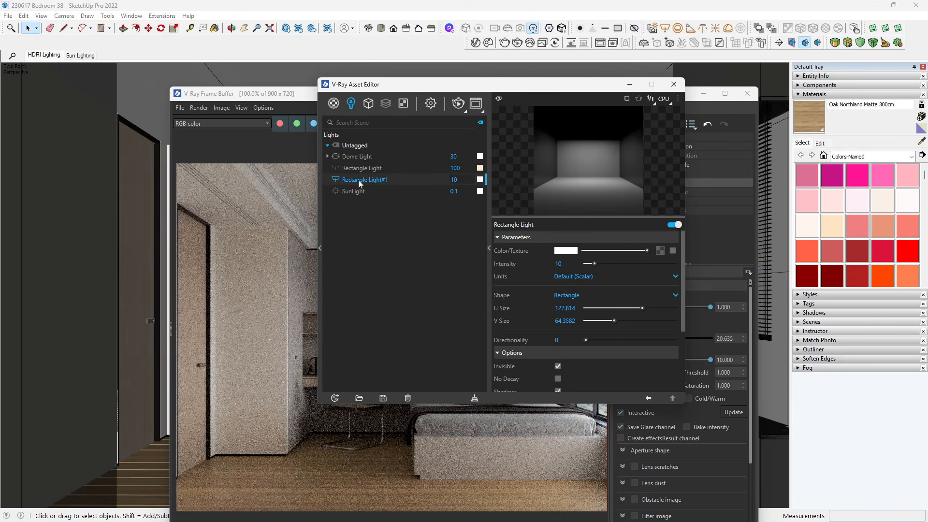
# - Start a new V-Ray render and arrange the Asset Editor and Frame Buffer side by side
pyautogui.moveTo(507, 86); pyautogui.dragTo(287, 66)
pyautogui.moveTo(592, 98); pyautogui.dragTo(603, 39)
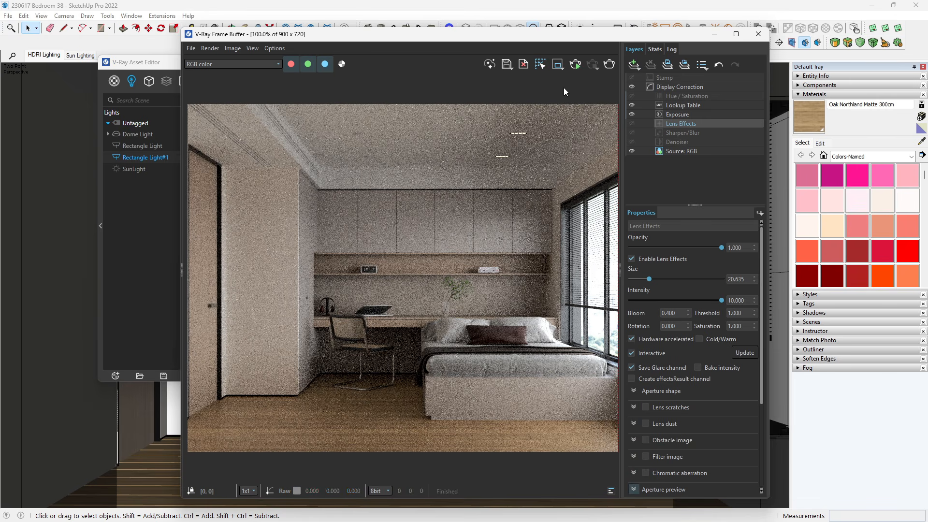
pyautogui.click(575, 65)
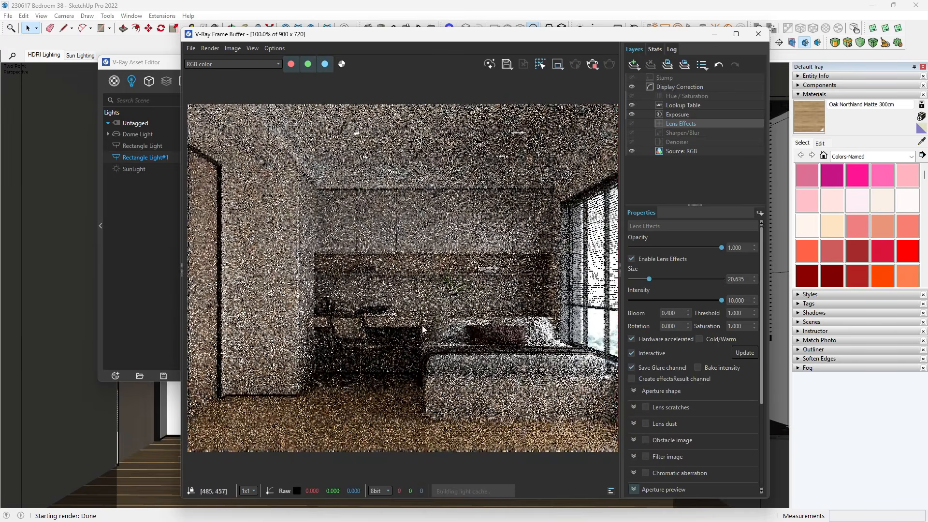
pyautogui.moveTo(328, 38); pyautogui.dragTo(493, 25)
pyautogui.moveTo(222, 61); pyautogui.dragTo(101, 53)
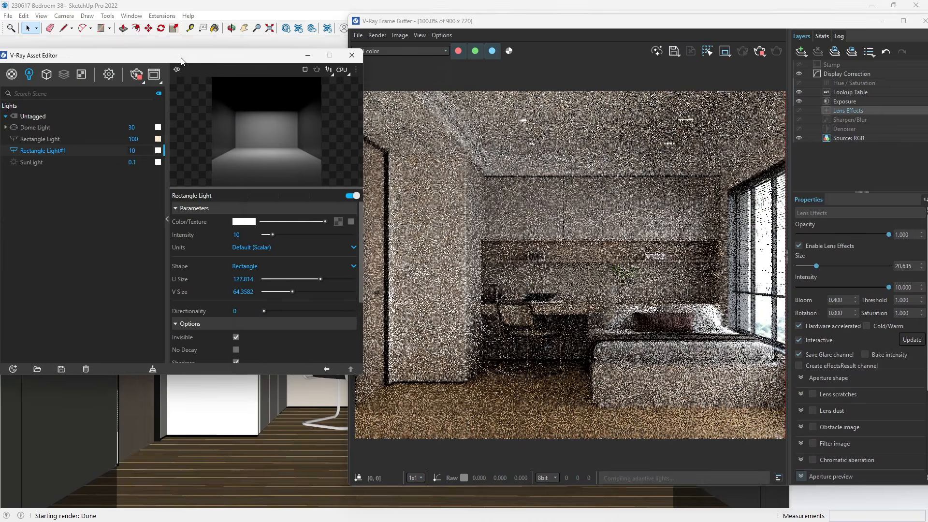
# - Open the Dome Light's HDR bitmap settings and set its horizontal rotation to -210.9
pyautogui.click(63, 125)
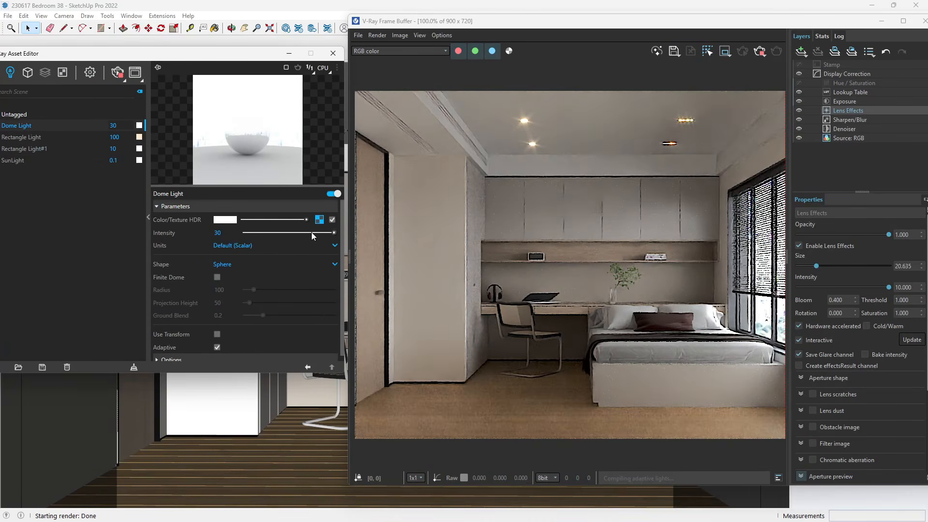
pyautogui.click(319, 220)
pyautogui.click(239, 272)
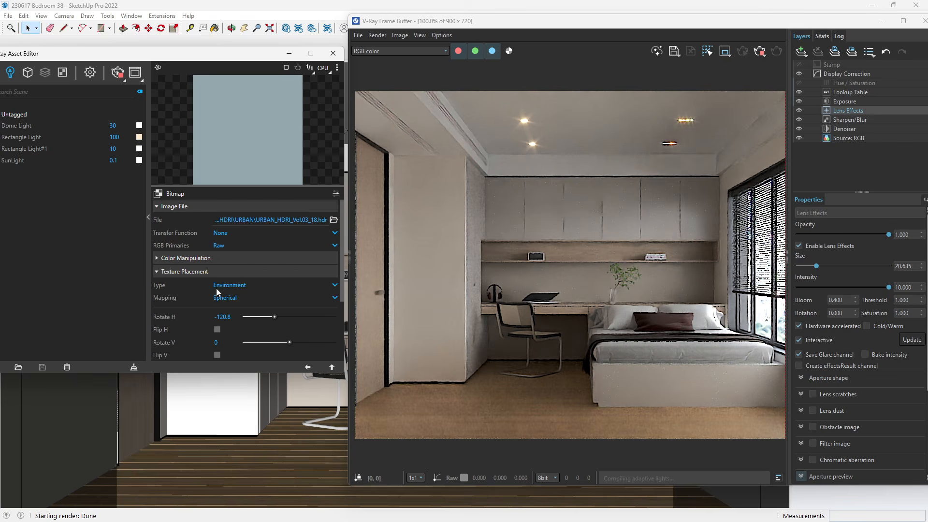
pyautogui.click(223, 317)
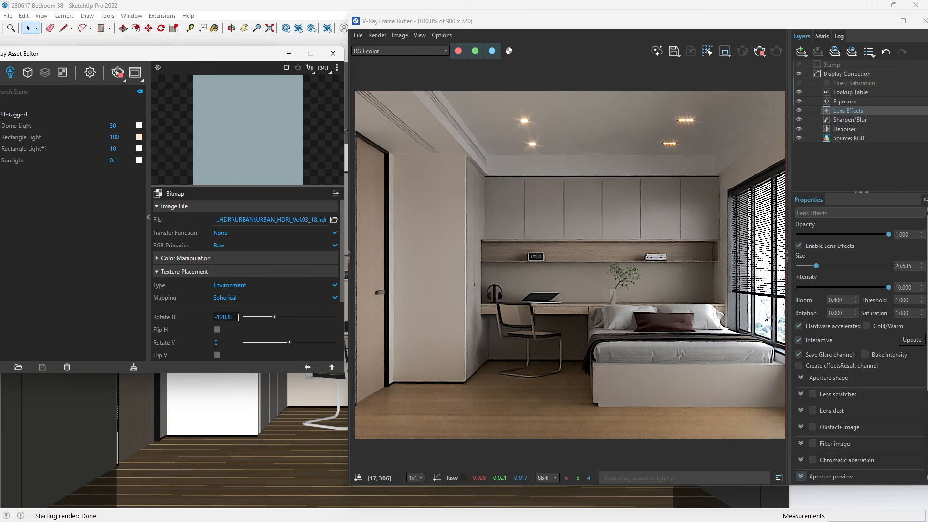
pyautogui.click(207, 314)
pyautogui.moveTo(270, 314); pyautogui.dragTo(263, 316)
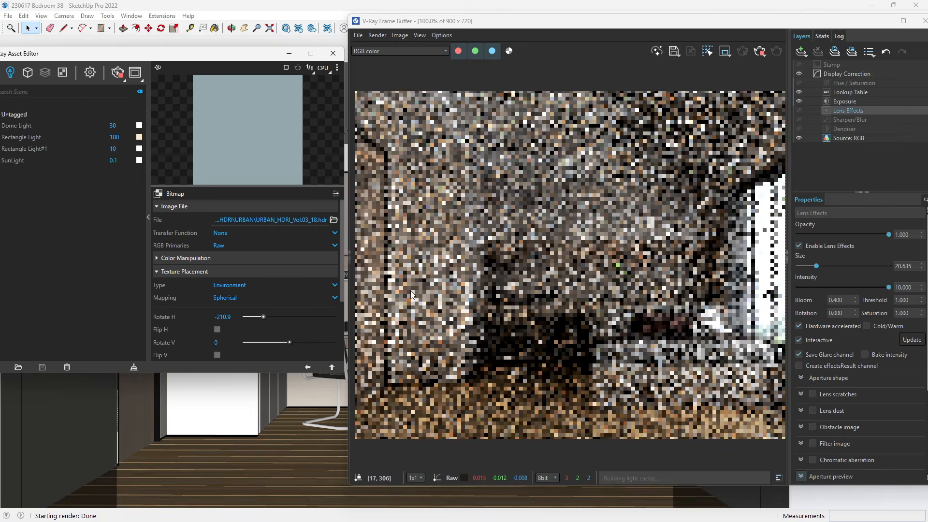
# - Try horizontal rotations of -352.1, 228.2 and 294.9 on the Dome Light's HDR, comparing each in the interactive render
pyautogui.moveTo(696, 28); pyautogui.dragTo(663, 17)
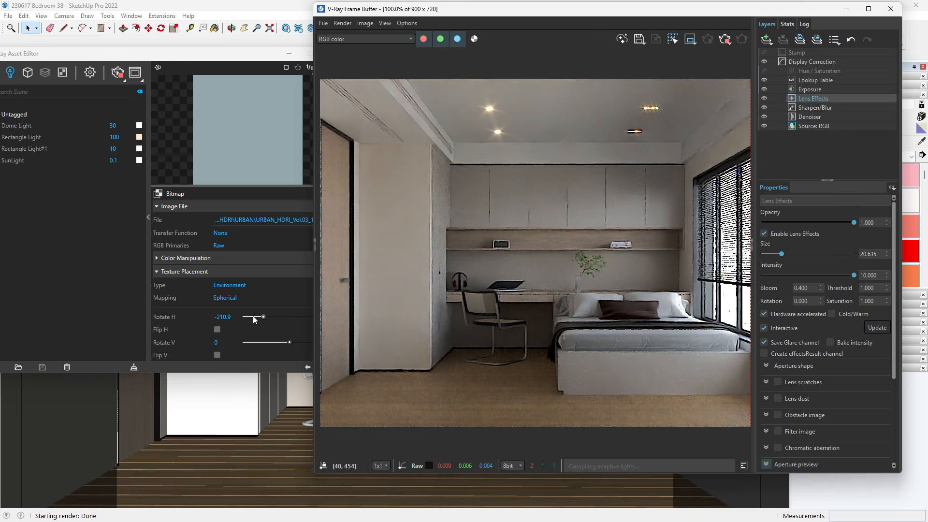
pyautogui.click(253, 316)
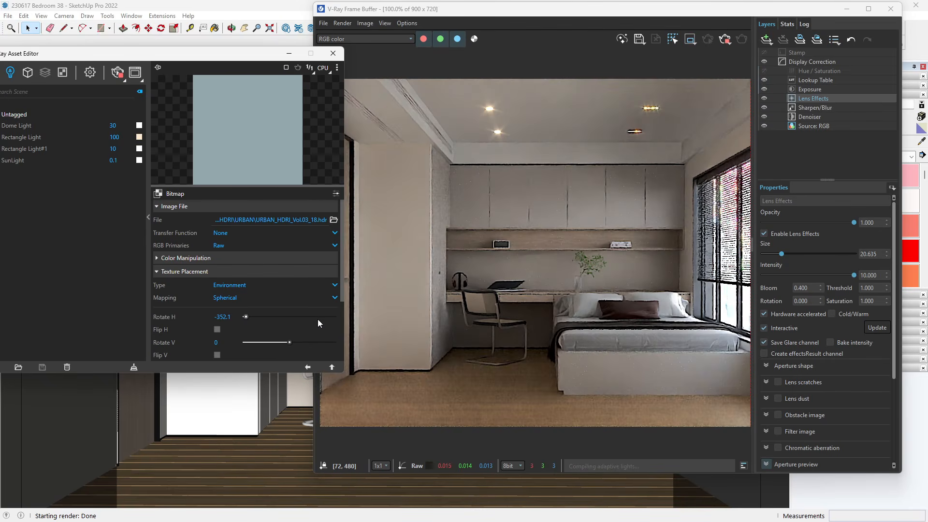
pyautogui.click(317, 315)
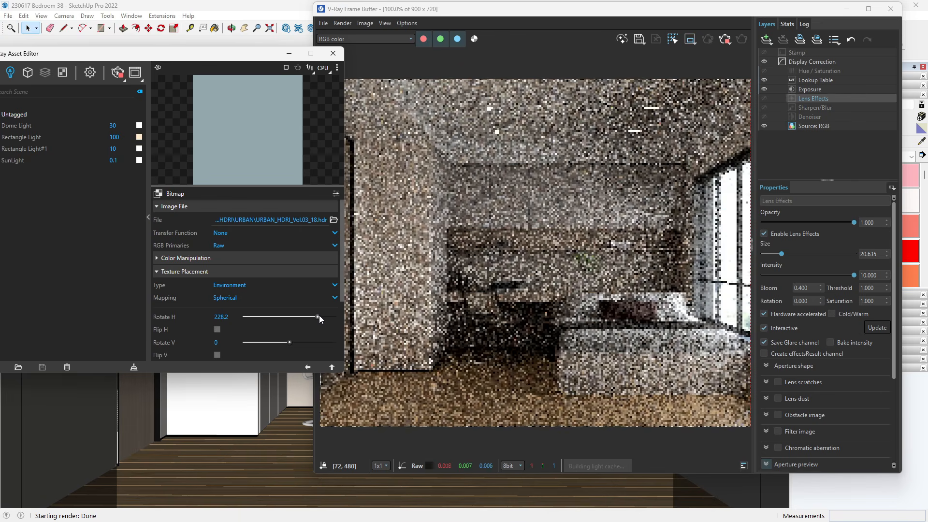
pyautogui.moveTo(319, 315); pyautogui.dragTo(326, 316)
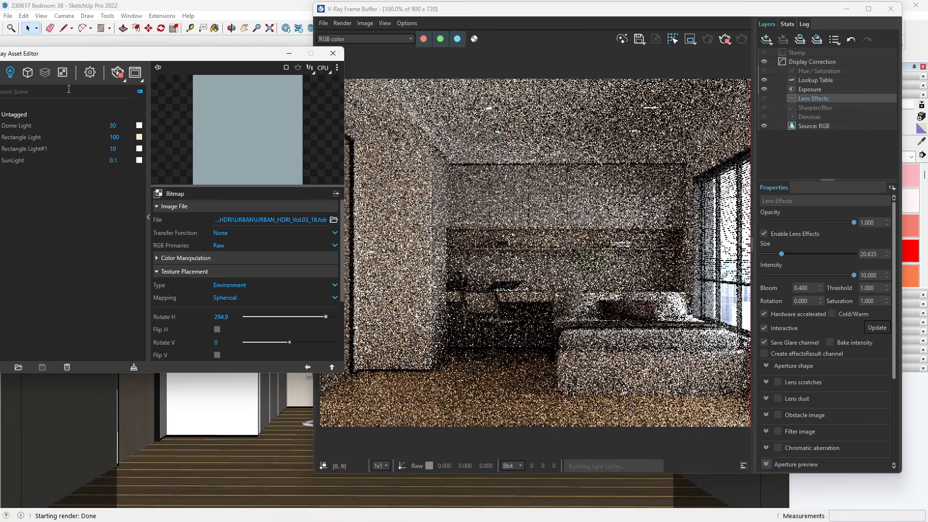
# - Stop the render, load 04-12_Sun_A as the Dome Light's HDR image, and render the bedroom again
pyautogui.moveTo(97, 57)
pyautogui.mouseDown()
pyautogui.moveTo(68, 57)
pyautogui.moveTo(102, 54)
pyautogui.mouseUp()
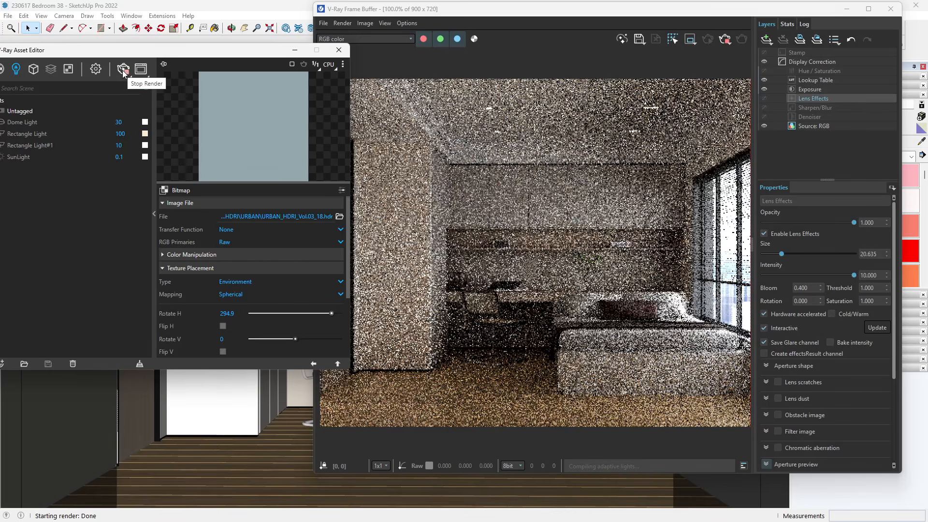
pyautogui.click(123, 72)
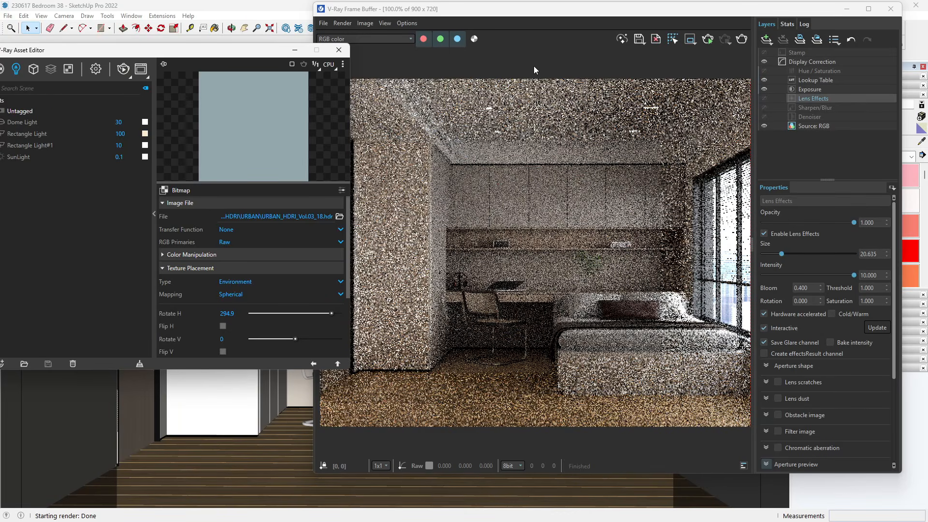
pyautogui.click(340, 217)
pyautogui.click(384, 356)
pyautogui.click(709, 41)
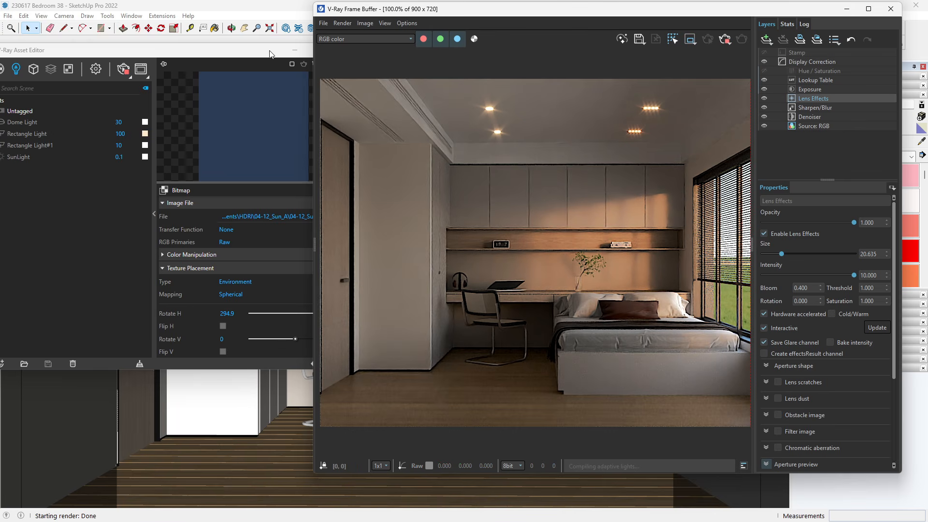
pyautogui.moveTo(269, 51); pyautogui.dragTo(237, 52)
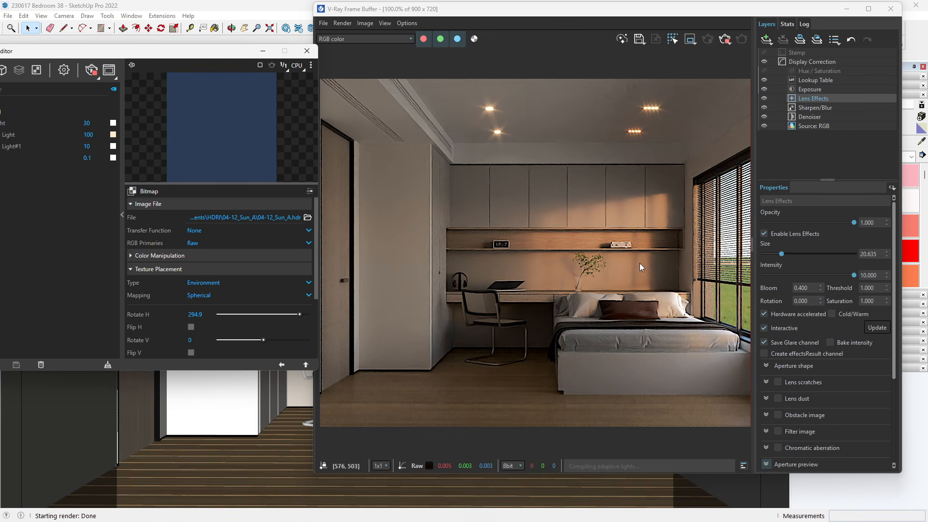
pyautogui.moveTo(504, 327); pyautogui.dragTo(705, 183)
# - Load URBAN_HDRI_Vol.03_18 from the URBAN folder as the Dome Light's HDR image and set its horizontal rotation to -120.8
pyautogui.click(308, 218)
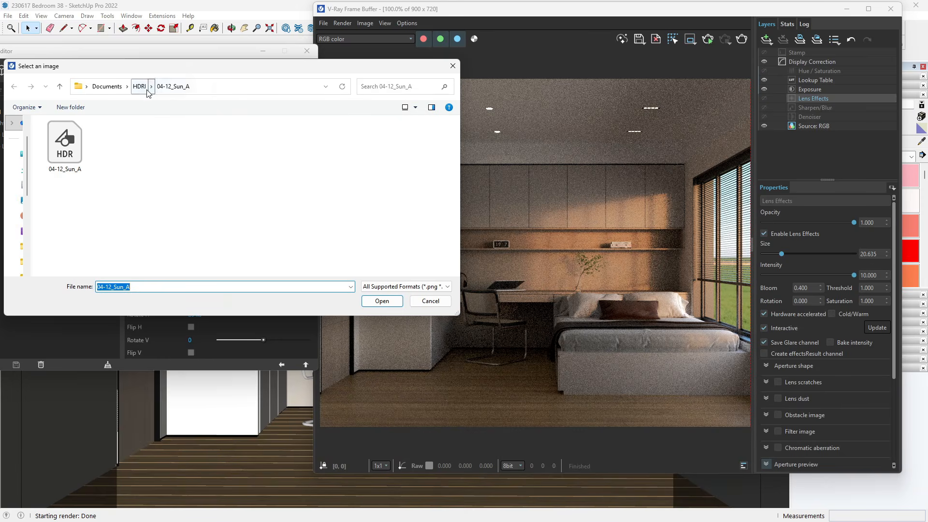
pyautogui.click(140, 86)
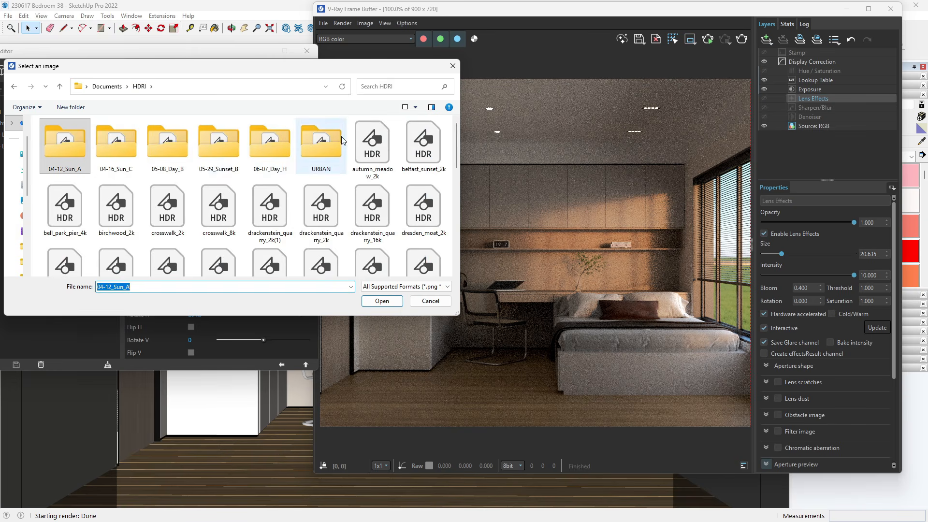
pyautogui.doubleClick(317, 144)
pyautogui.click(61, 145)
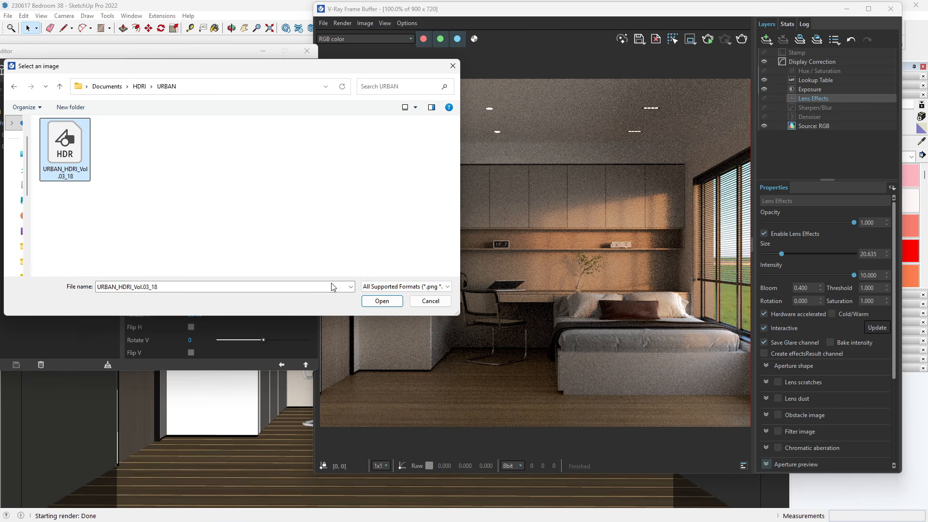
pyautogui.click(389, 301)
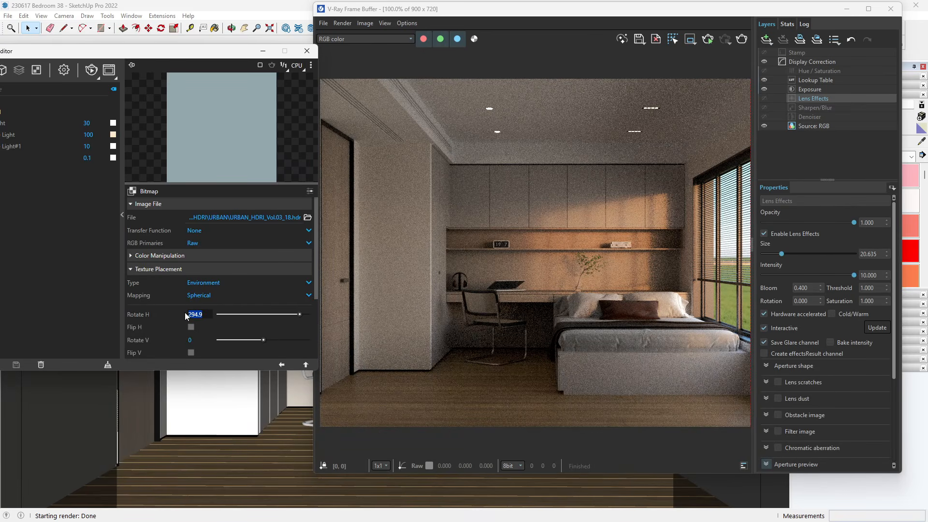
pyautogui.press('Return')
# - Render the bedroom again with the urban HDRI and reposition the Asset Editor and Frame Buffer windows
pyautogui.moveTo(143, 55); pyautogui.dragTo(375, 53)
pyautogui.click(323, 69)
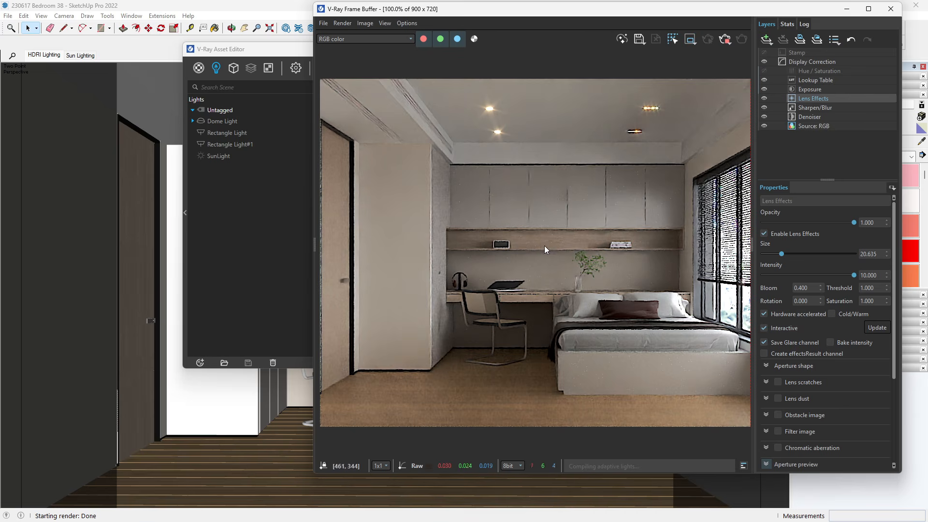
pyautogui.moveTo(676, 18)
pyautogui.mouseDown()
pyautogui.moveTo(550, 29)
pyautogui.moveTo(563, 27)
pyautogui.moveTo(531, 21)
pyautogui.mouseUp()
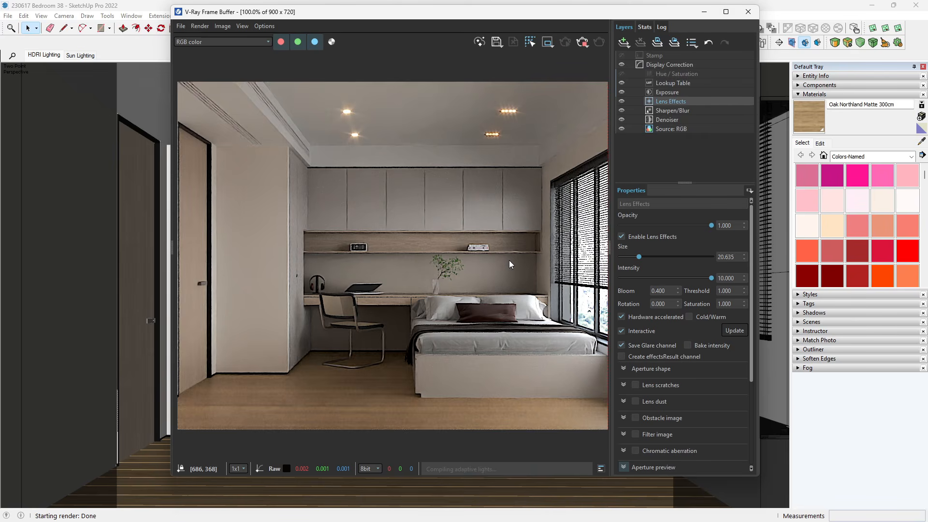
# - Close the Frame Buffer and the Asset Editor and switch to the Sun Lighting scene
pyautogui.click(747, 11)
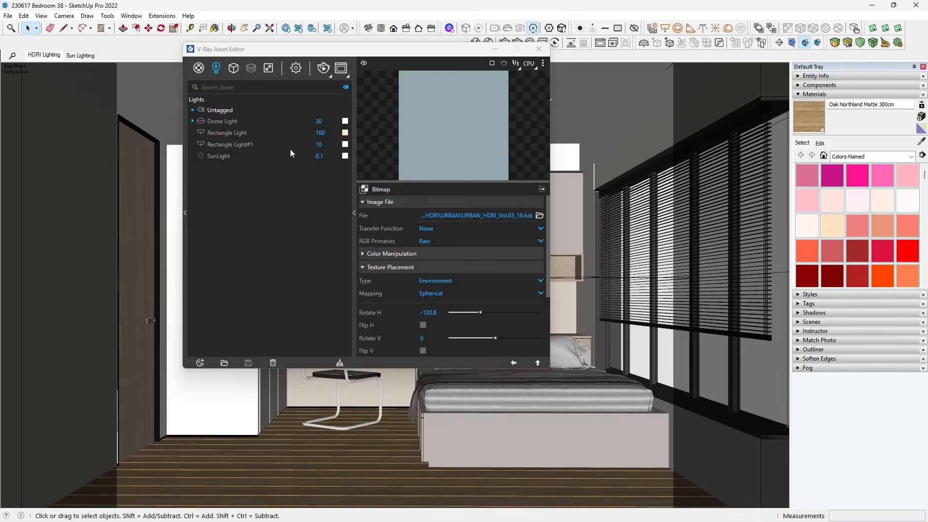
pyautogui.click(76, 56)
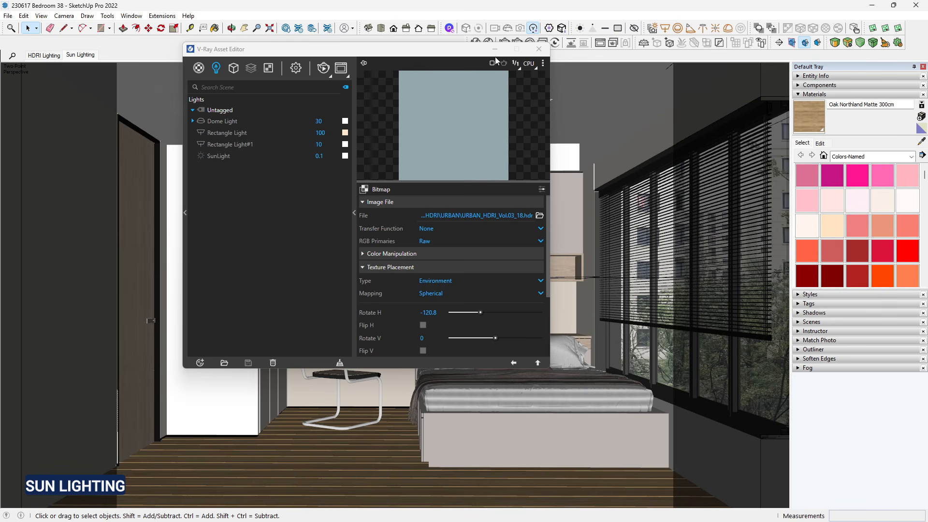
pyautogui.click(539, 48)
# - Examine the backdrop image plane outside the bedroom window and its position relative to the room
pyautogui.moveTo(333, 252); pyautogui.dragTo(332, 332, button='middle')
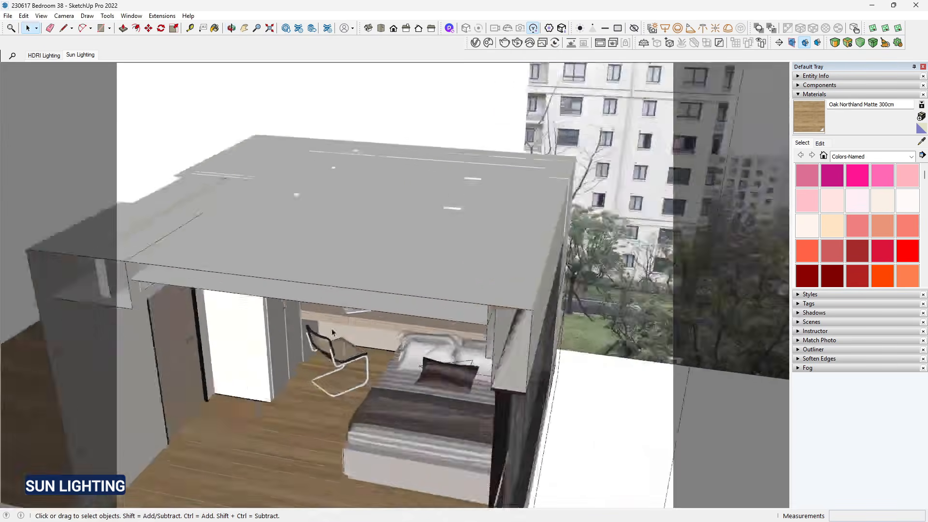
pyautogui.scroll(-5, 332, 332)
pyautogui.moveTo(637, 299); pyautogui.dragTo(600, 303, button='middle')
pyautogui.scroll(4, 601, 304)
pyautogui.moveTo(433, 110); pyautogui.dragTo(323, 284, button='middle')
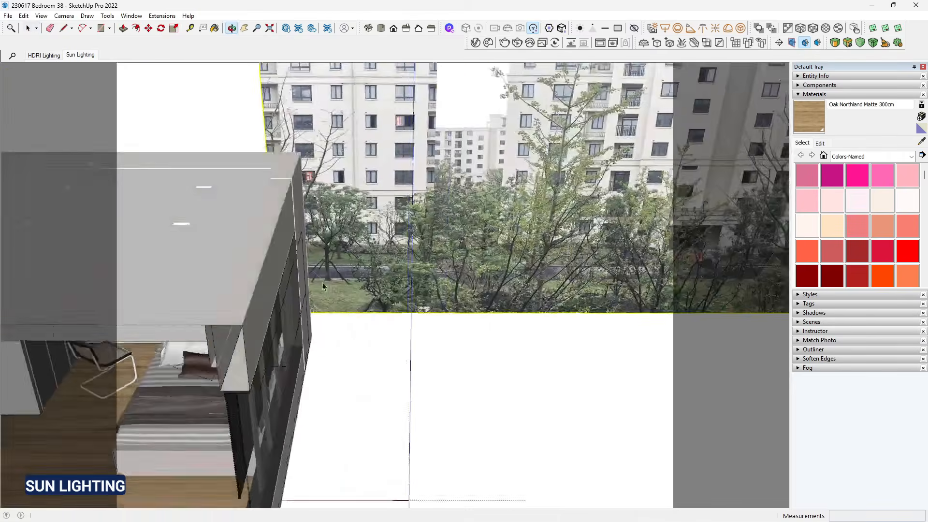
pyautogui.scroll(-6, 483, 251)
pyautogui.moveTo(483, 251); pyautogui.dragTo(507, 186, button='middle')
pyautogui.scroll(3, 319, 283)
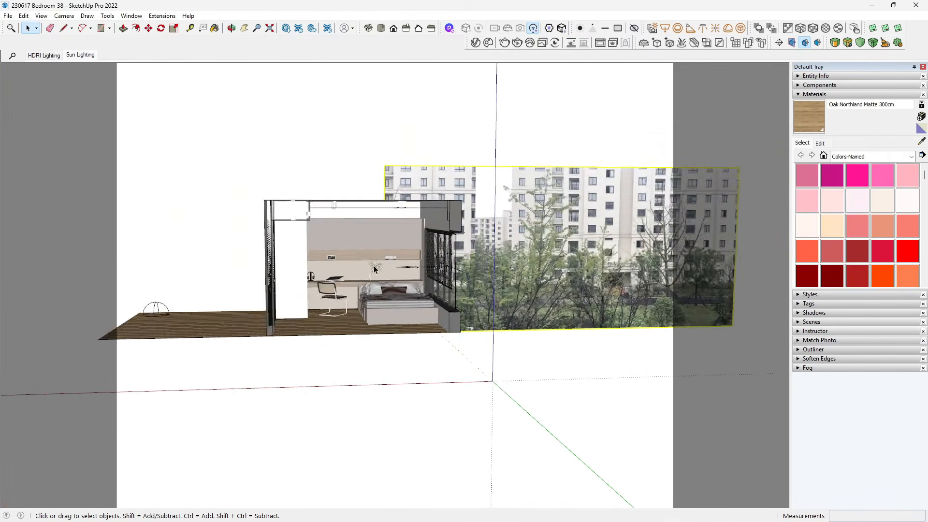
pyautogui.scroll(3, 375, 269)
pyautogui.moveTo(710, 230); pyautogui.dragTo(633, 258, button='middle')
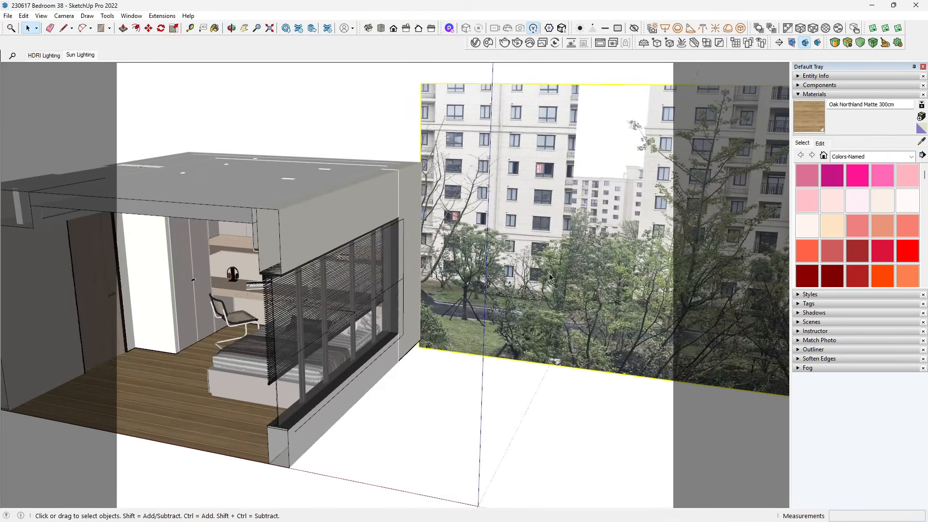
pyautogui.scroll(-4, 549, 273)
pyautogui.moveTo(360, 326); pyautogui.dragTo(457, 293, button='middle')
pyautogui.click(220, 129)
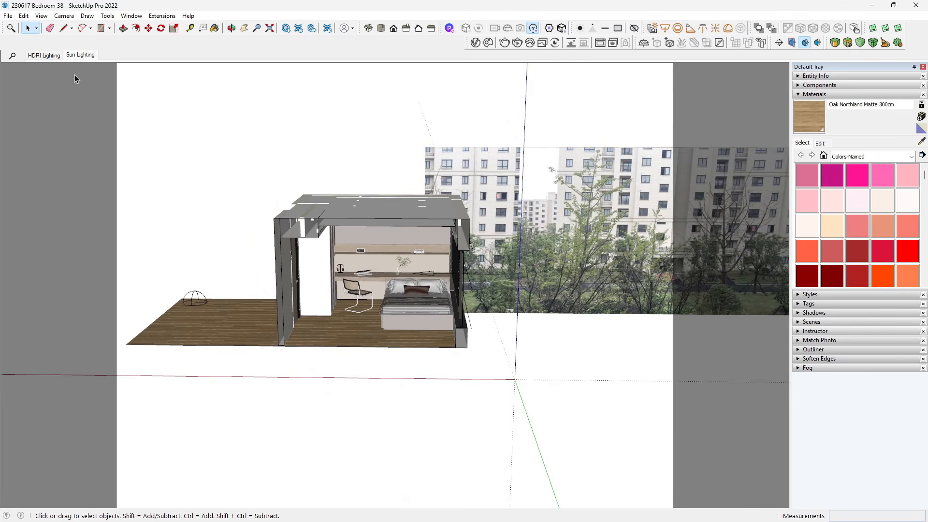
pyautogui.moveTo(483, 215); pyautogui.dragTo(561, 296, button='middle')
pyautogui.scroll(-4, 292, 229)
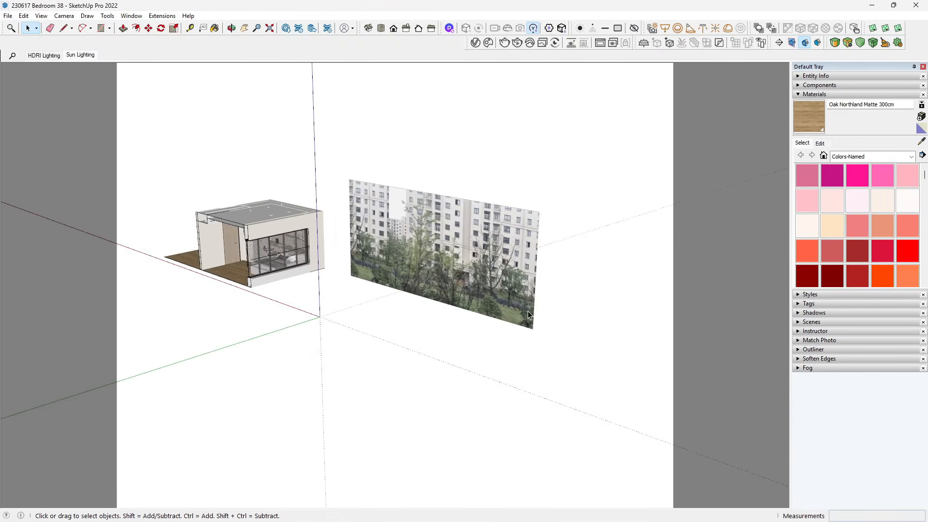
pyautogui.scroll(3, 528, 312)
# - Open the backdrop group for editing, choose the PNG image s11007 for import as a texture, and cancel the import
pyautogui.click(523, 210)
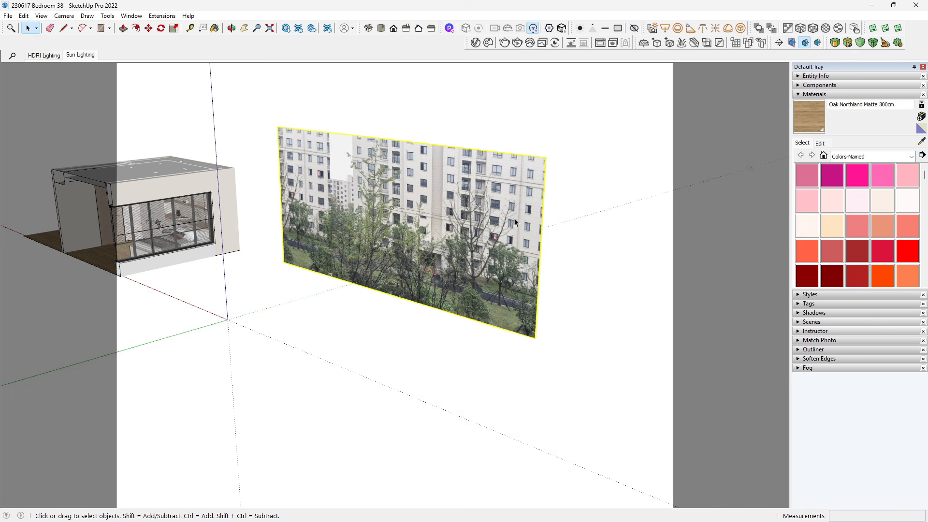
pyautogui.doubleClick(514, 218)
pyautogui.click(9, 15)
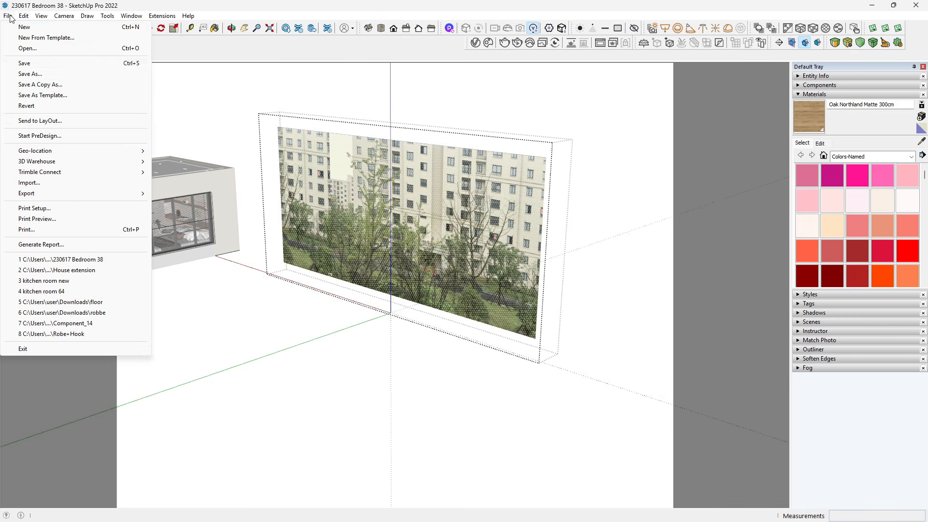
pyautogui.click(64, 186)
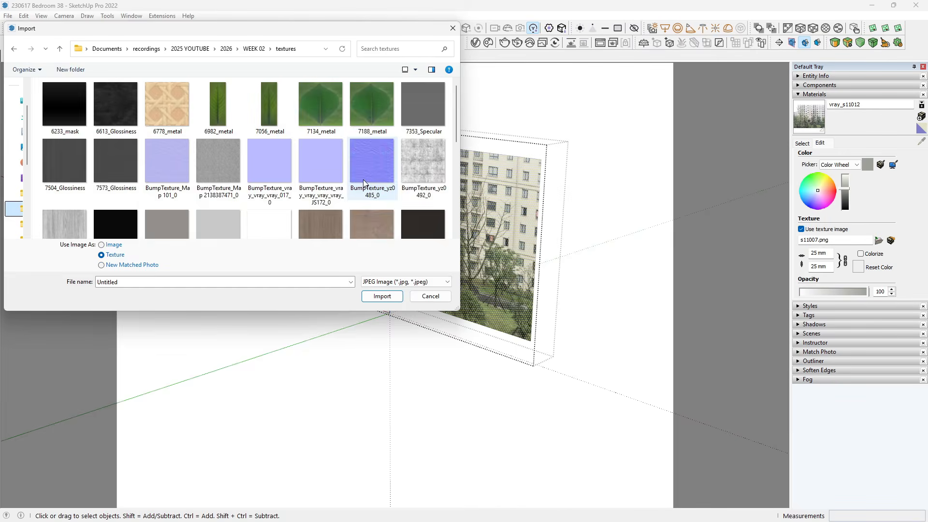
pyautogui.scroll(-5, 364, 179)
pyautogui.click(426, 286)
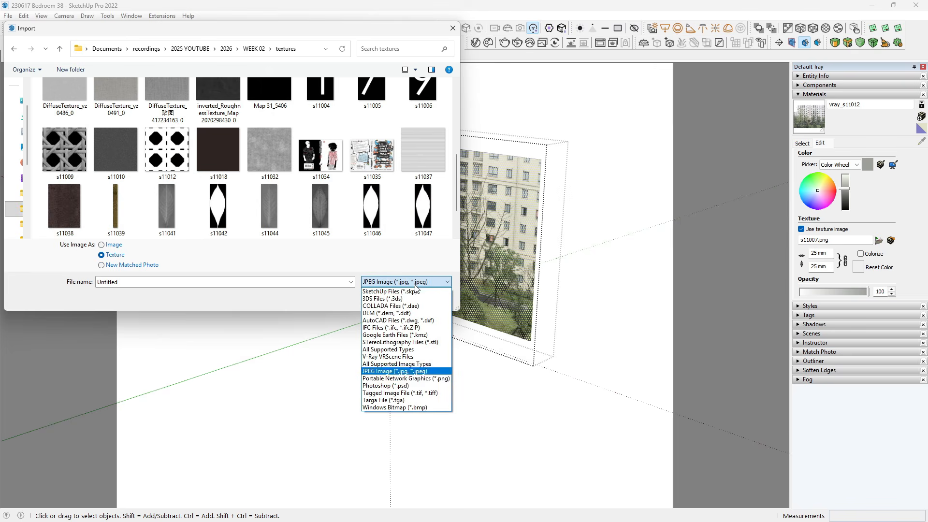
pyautogui.click(408, 379)
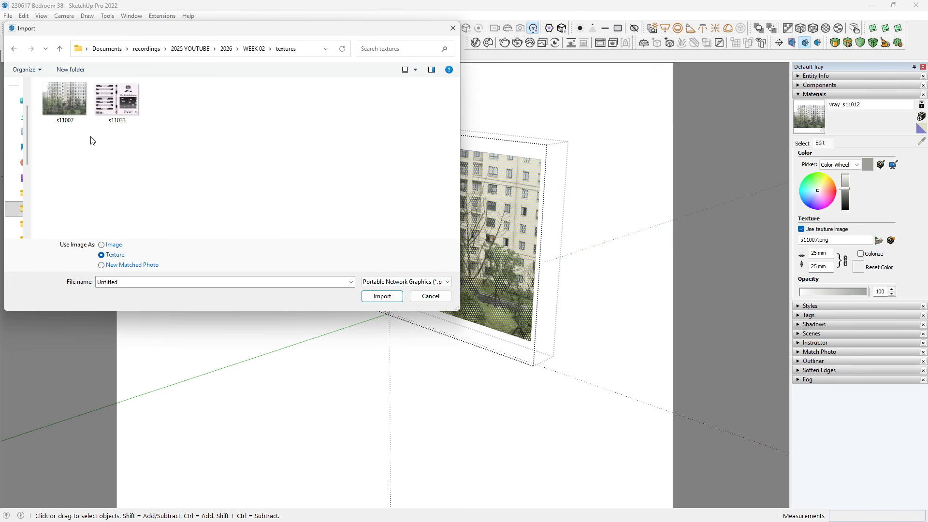
pyautogui.click(60, 124)
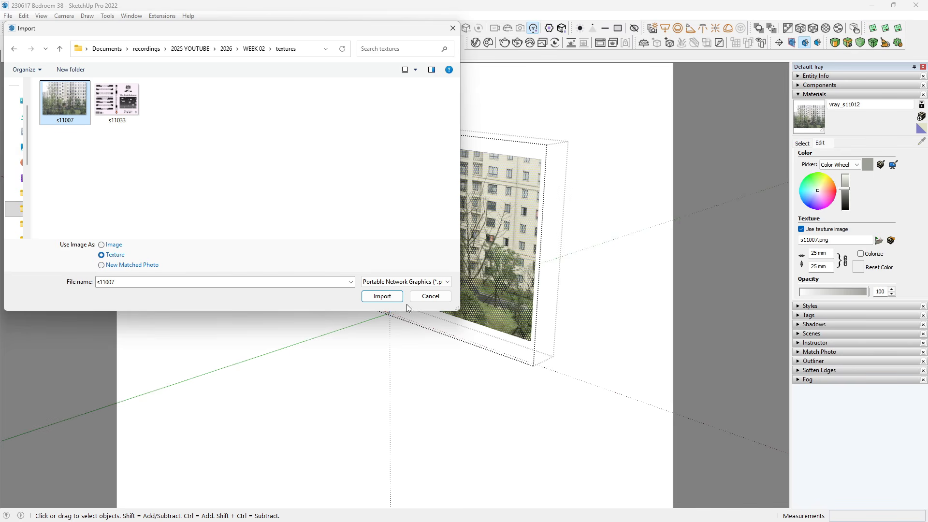
pyautogui.click(457, 27)
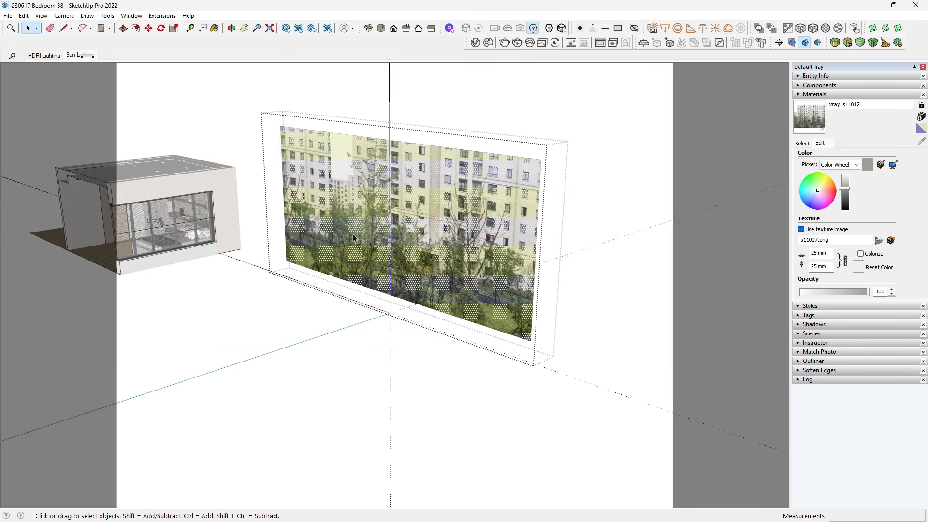
# - Exit the backdrop group and check how the backdrop sits behind the bedroom's window
pyautogui.moveTo(317, 252); pyautogui.dragTo(368, 215, button='middle')
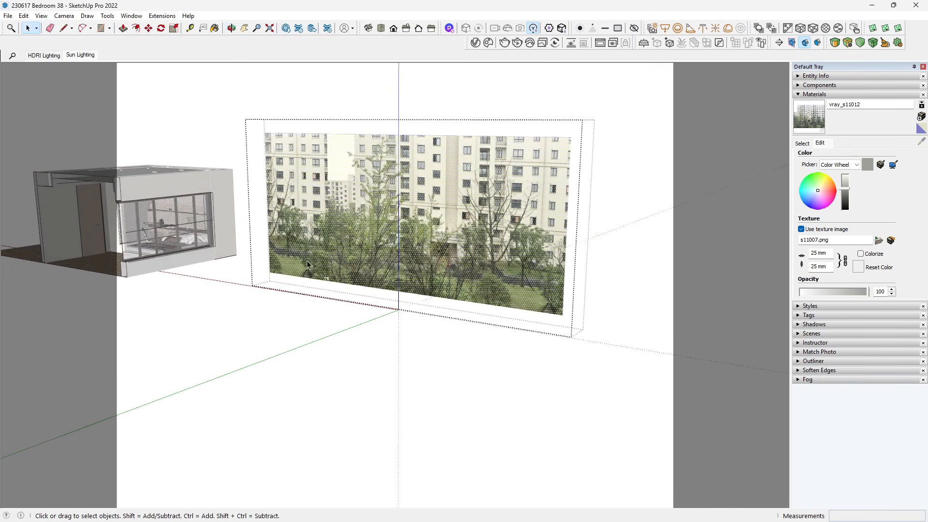
pyautogui.click(610, 207)
pyautogui.scroll(-3, 290, 223)
pyautogui.moveTo(236, 229); pyautogui.dragTo(518, 184, button='middle')
pyautogui.scroll(7, 343, 225)
pyautogui.moveTo(433, 227); pyautogui.dragTo(500, 283, button='middle')
pyautogui.scroll(-1, 423, 251)
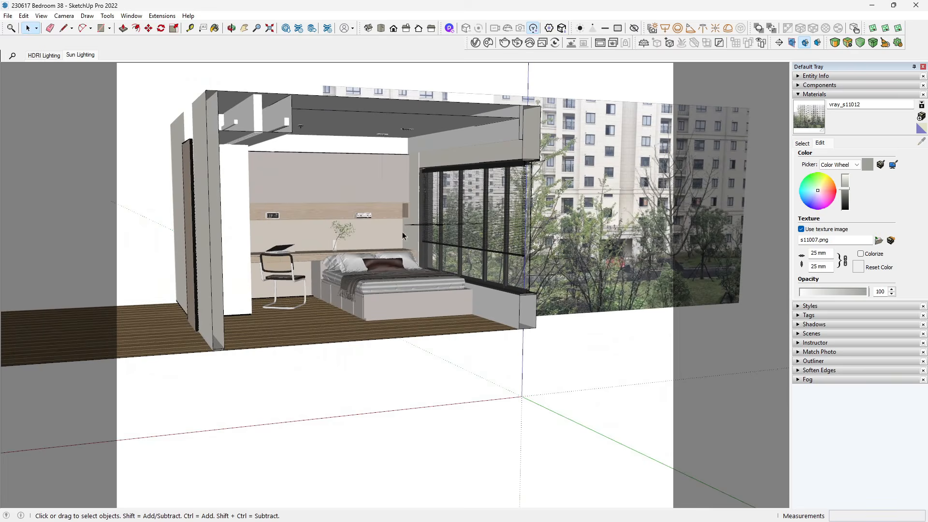
# - Return to the Sun Lighting scene and open the SunLight's settings in the V-Ray Asset Editor
pyautogui.click(86, 54)
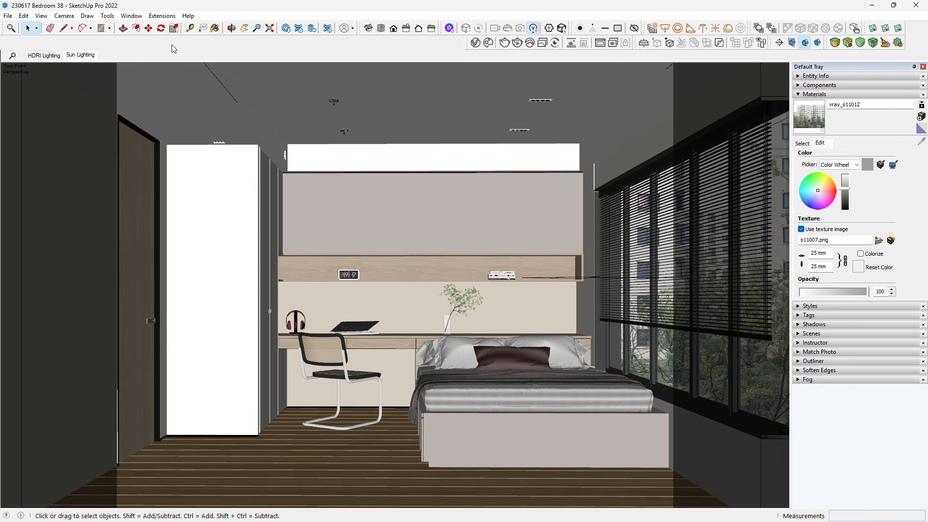
pyautogui.click(476, 43)
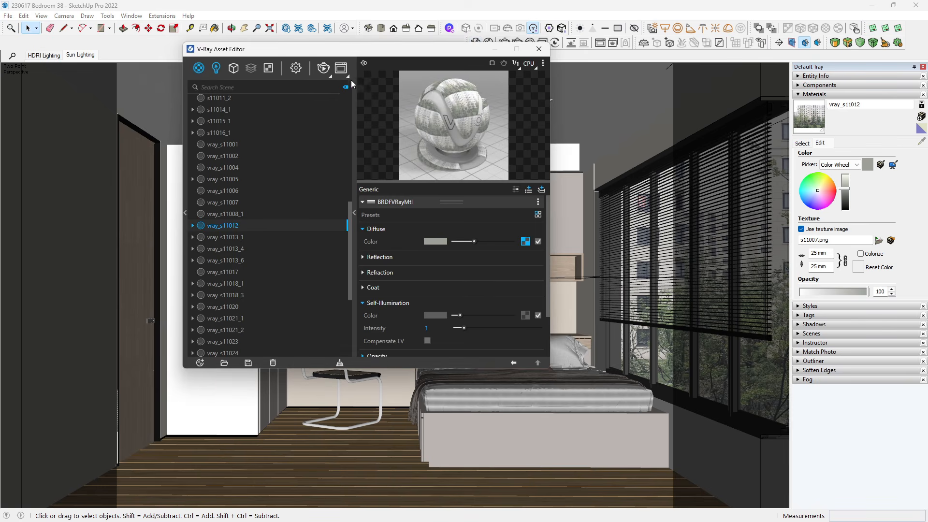
pyautogui.moveTo(313, 54); pyautogui.dragTo(347, 56)
pyautogui.click(257, 73)
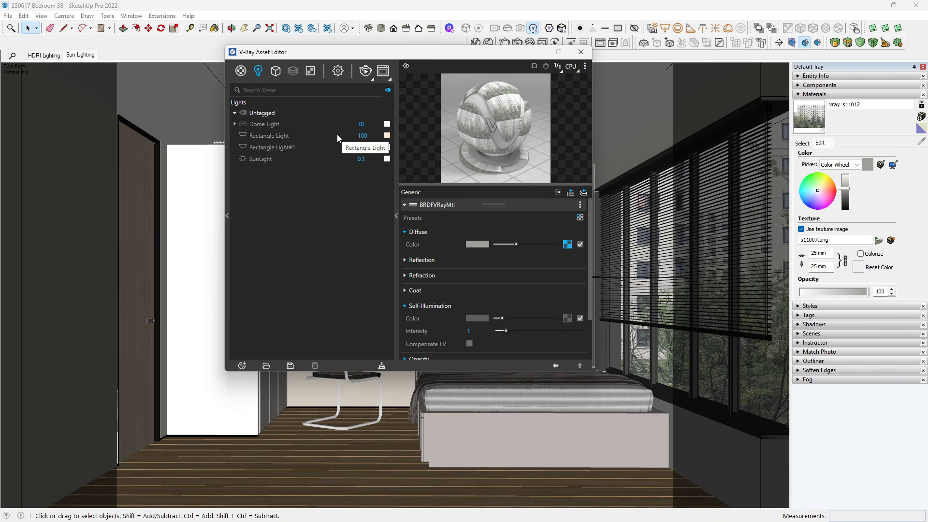
pyautogui.click(257, 159)
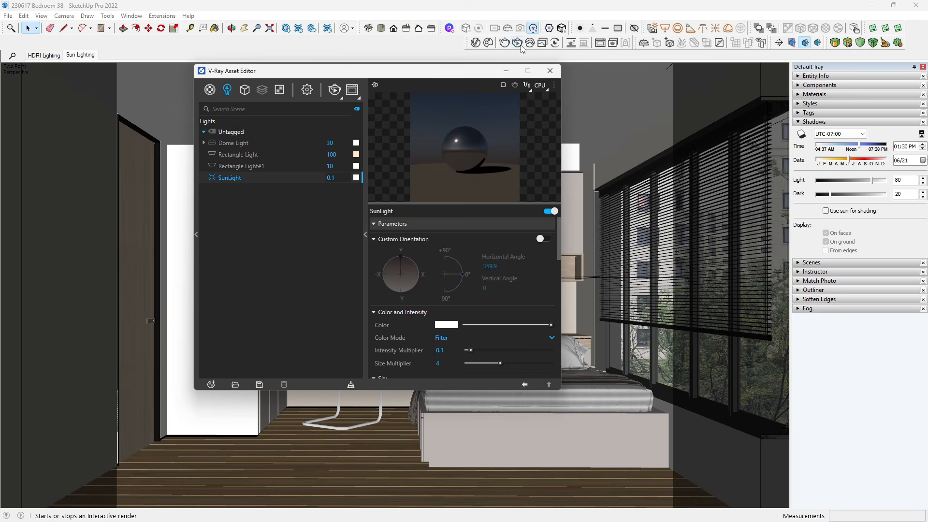
# - Start an interactive render and inspect the sun-lit bedroom at 100% zoom in the Frame Buffer
pyautogui.click(518, 43)
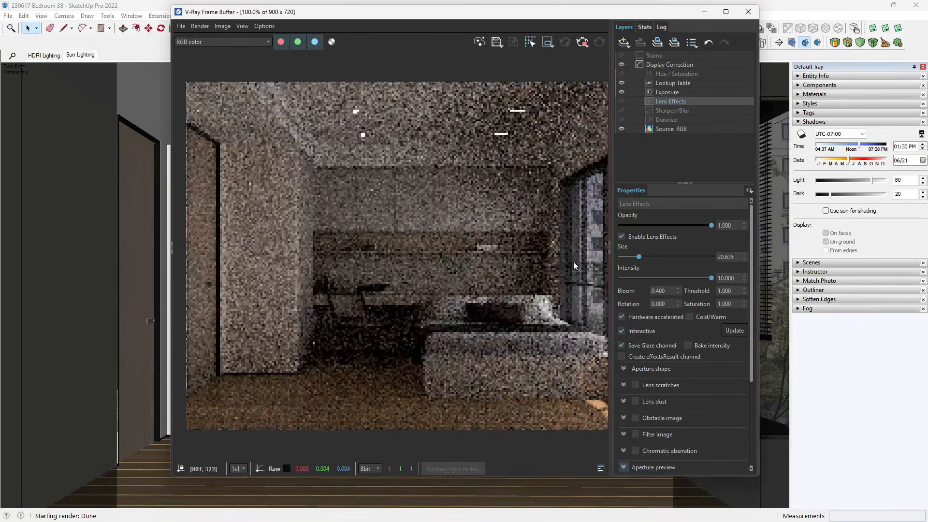
pyautogui.scroll(-2, 431, 292)
pyautogui.scroll(1, 455, 288)
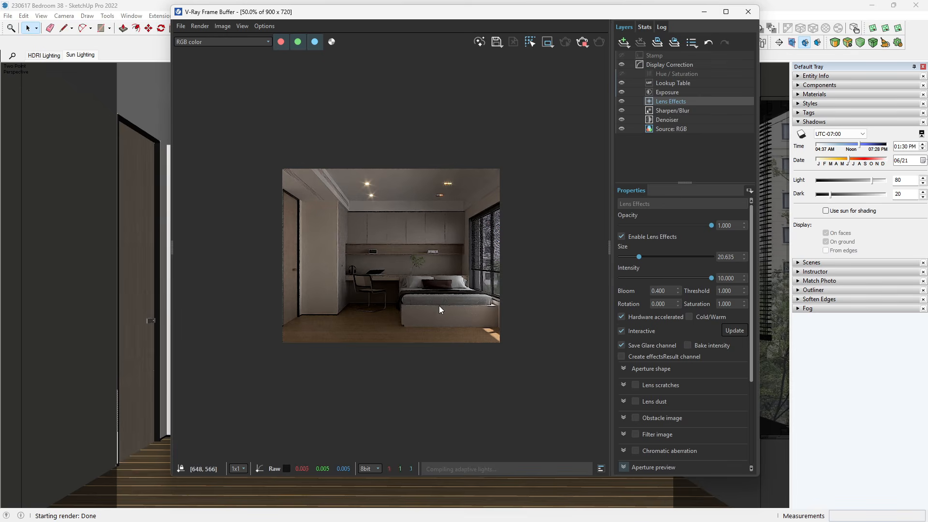
pyautogui.doubleClick(465, 300)
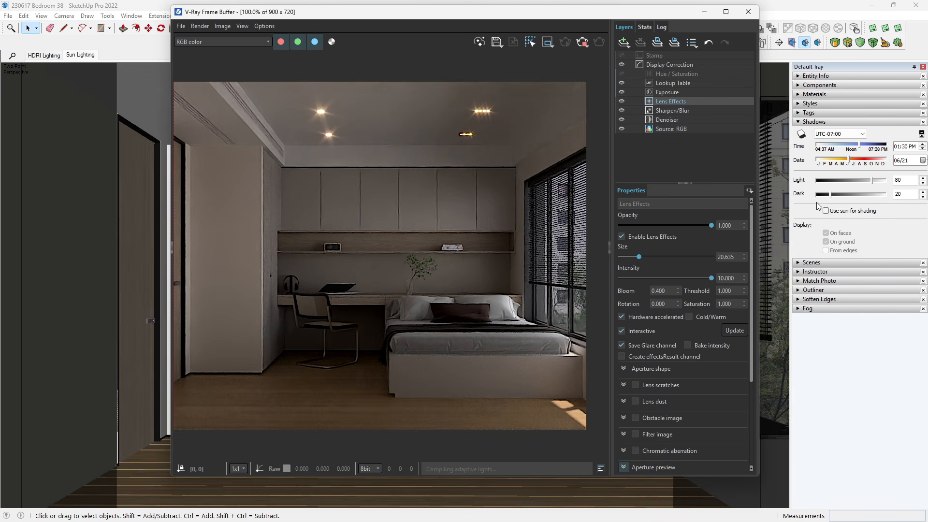
pyautogui.click(863, 134)
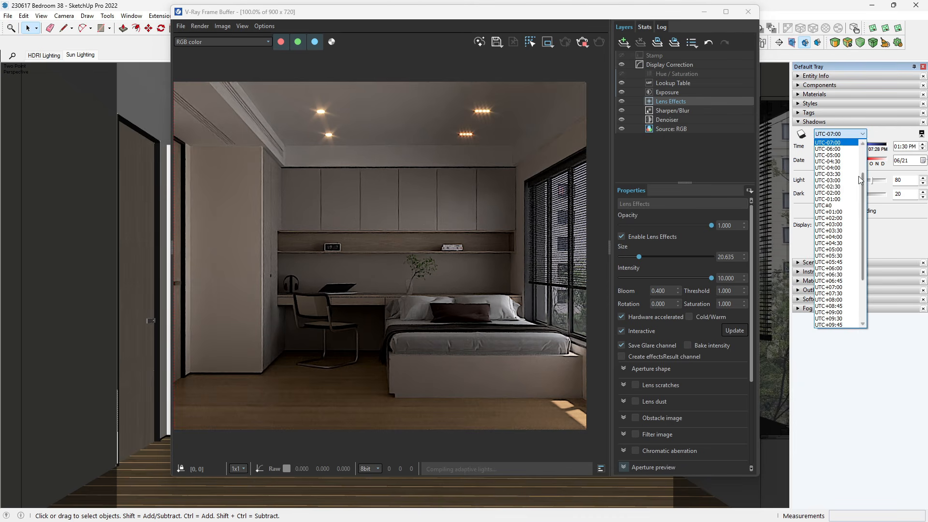
pyautogui.moveTo(862, 207); pyautogui.dragTo(862, 246)
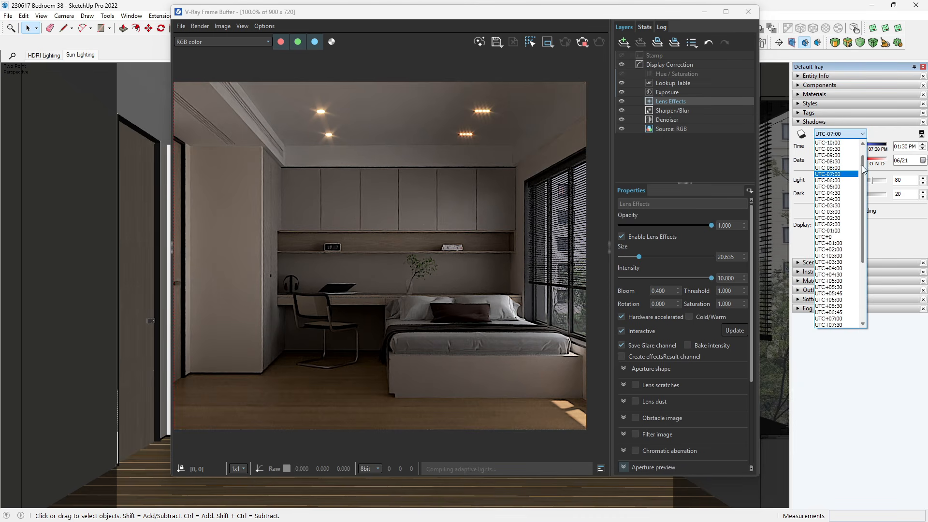
pyautogui.click(879, 339)
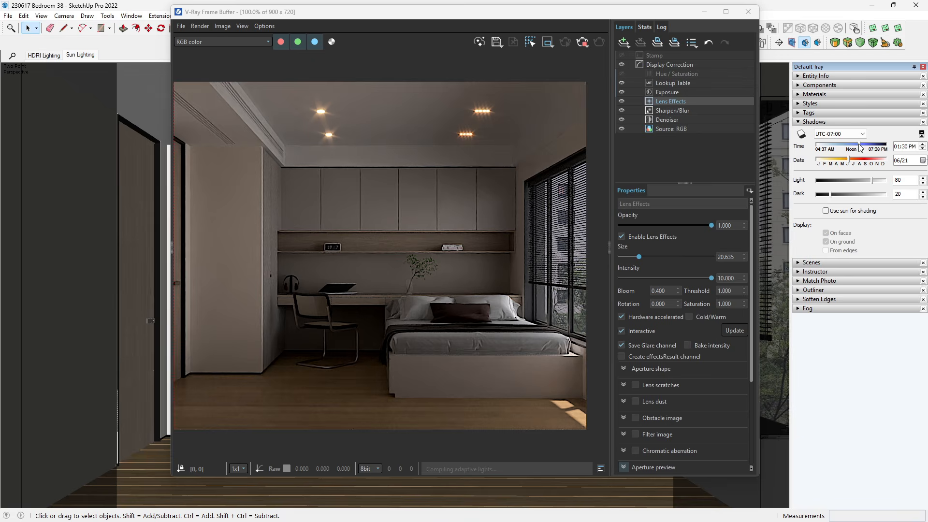
# - Set the sun's time to 03:45 PM and its date to 04/25 in the shadow settings
pyautogui.moveTo(861, 148); pyautogui.dragTo(866, 148)
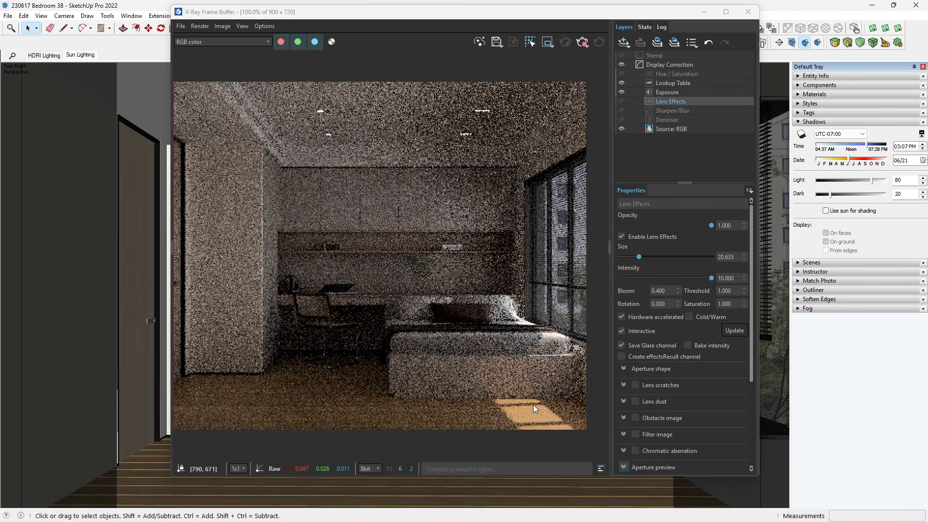
pyautogui.moveTo(866, 146); pyautogui.dragTo(869, 145)
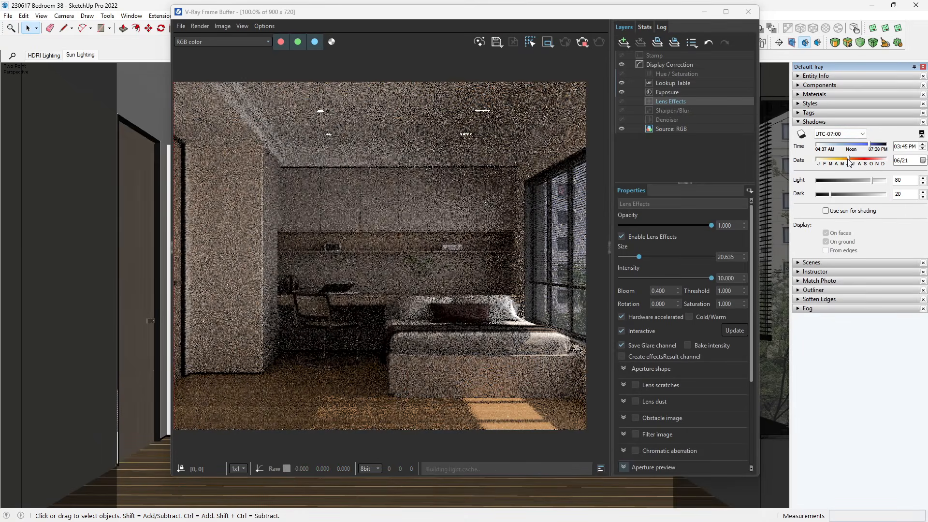
pyautogui.moveTo(852, 161); pyautogui.dragTo(840, 164)
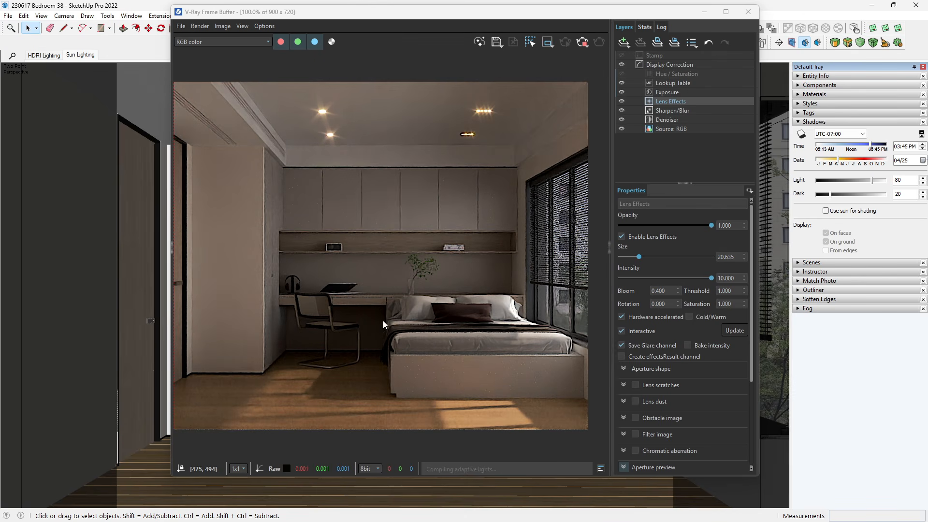
# - Arrange the Asset Editor and the Frame Buffer side by side so the SunLight settings and the render both show
pyautogui.moveTo(589, 20)
pyautogui.mouseDown()
pyautogui.moveTo(598, 24)
pyautogui.moveTo(586, 159)
pyautogui.moveTo(910, 63)
pyautogui.moveTo(681, 103)
pyautogui.moveTo(727, 99)
pyautogui.mouseUp()
pyautogui.moveTo(314, 75); pyautogui.dragTo(135, 77)
pyautogui.moveTo(431, 92); pyautogui.dragTo(508, 10)
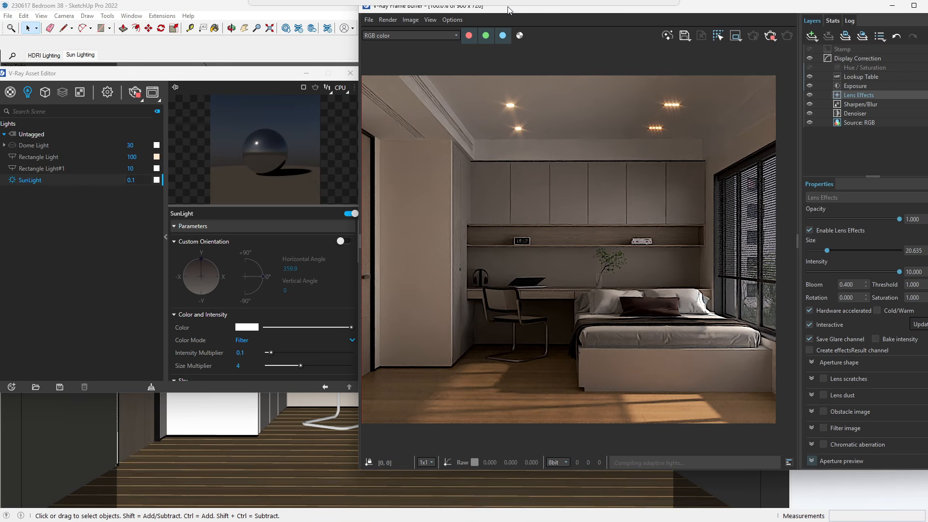
pyautogui.moveTo(508, 10); pyautogui.dragTo(508, 12)
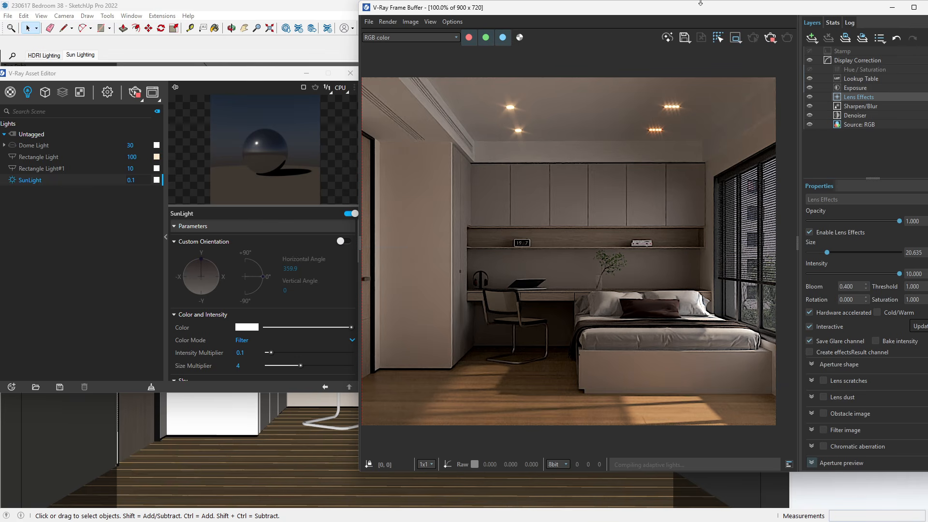
# - Enable Custom Orientation for the SunLight and test its effect with a short interactive render
pyautogui.click(346, 242)
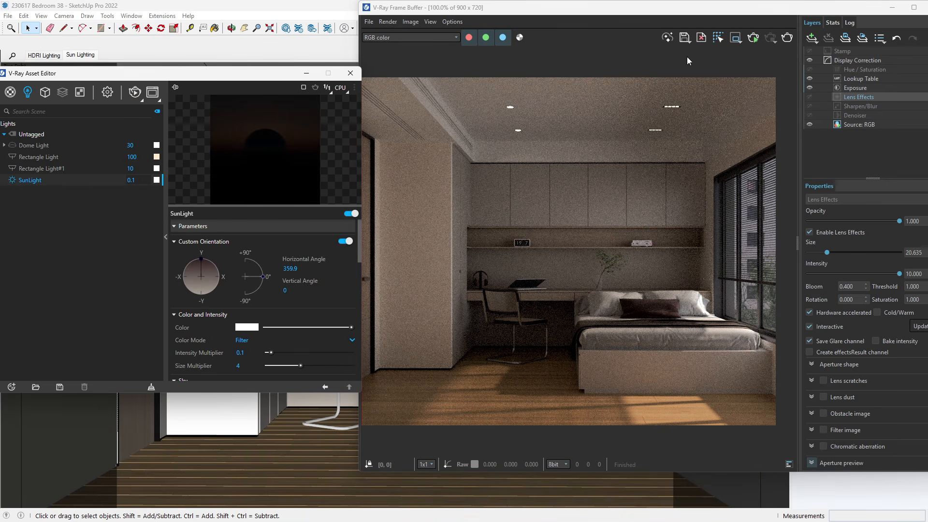
pyautogui.click(755, 38)
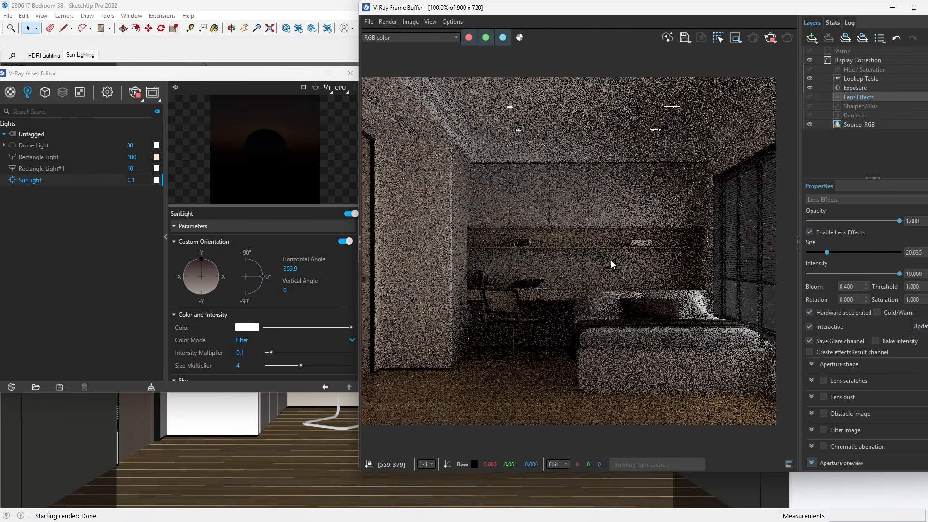
pyautogui.click(770, 38)
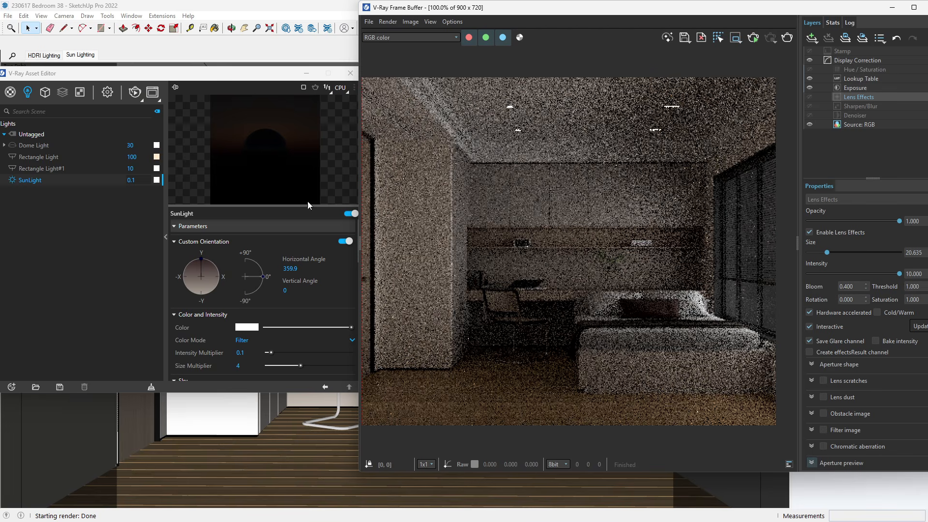
# - Move the Asset Editor and the Frame Buffer aside to uncover the model viewport
pyautogui.click(277, 112)
pyautogui.moveTo(256, 76); pyautogui.dragTo(736, 66)
pyautogui.moveTo(462, 10); pyautogui.dragTo(709, 103)
# - View the whole model from the top in parallel projection to compare its axes with the SunLight's orientation dial
pyautogui.scroll(-8, 346, 259)
pyautogui.moveTo(346, 261); pyautogui.dragTo(578, 459, button='middle')
pyautogui.moveTo(210, 278)
pyautogui.mouseDown(button='middle')
pyautogui.moveTo(324, 299)
pyautogui.moveTo(367, 375)
pyautogui.moveTo(387, 319)
pyautogui.mouseUp(button='middle')
pyautogui.scroll(-3, 324, 295)
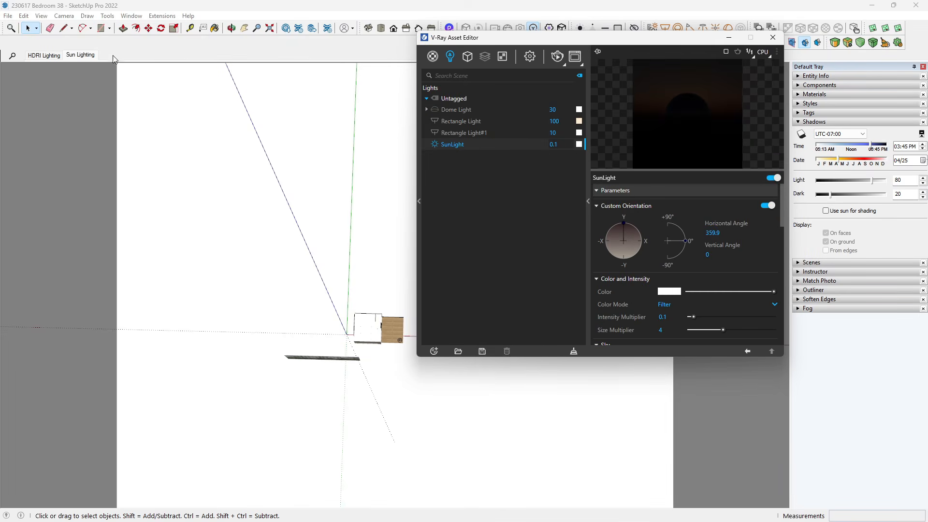
pyautogui.click(64, 16)
pyautogui.moveTo(121, 54)
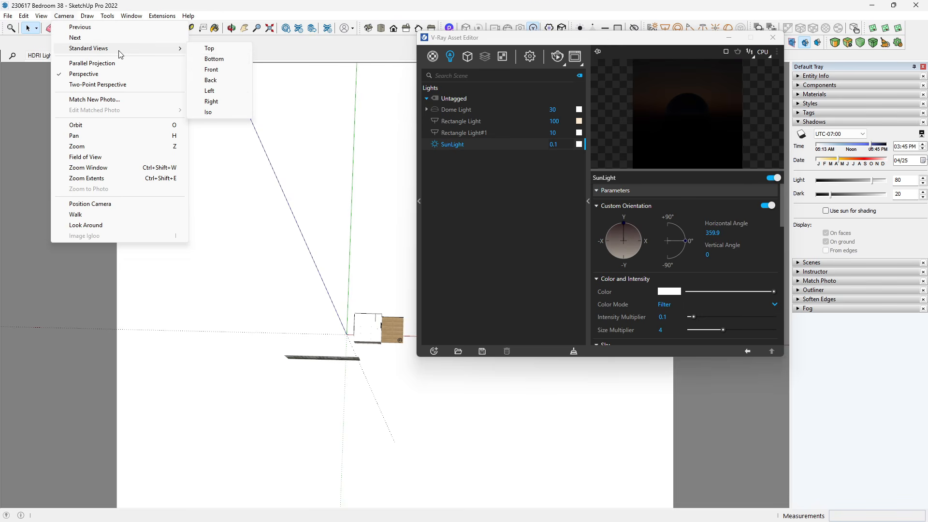
pyautogui.click(209, 48)
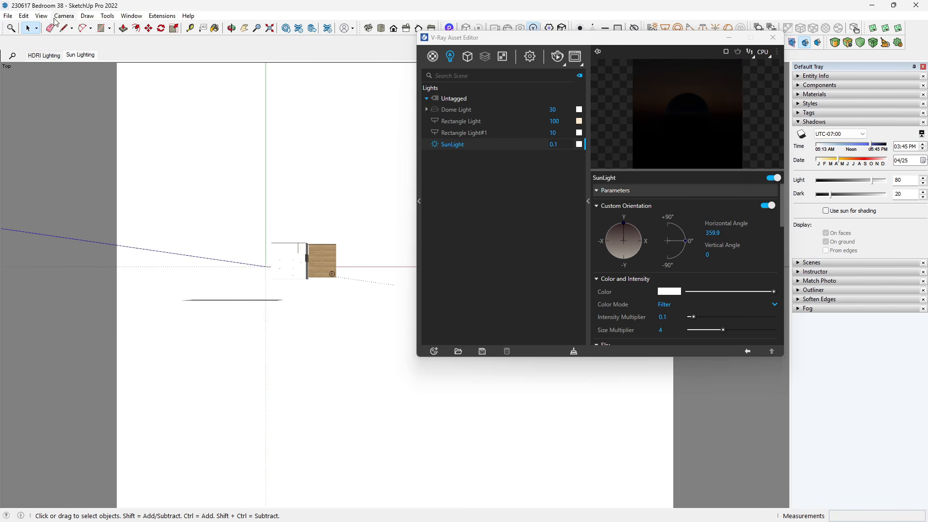
pyautogui.click(68, 17)
pyautogui.click(91, 62)
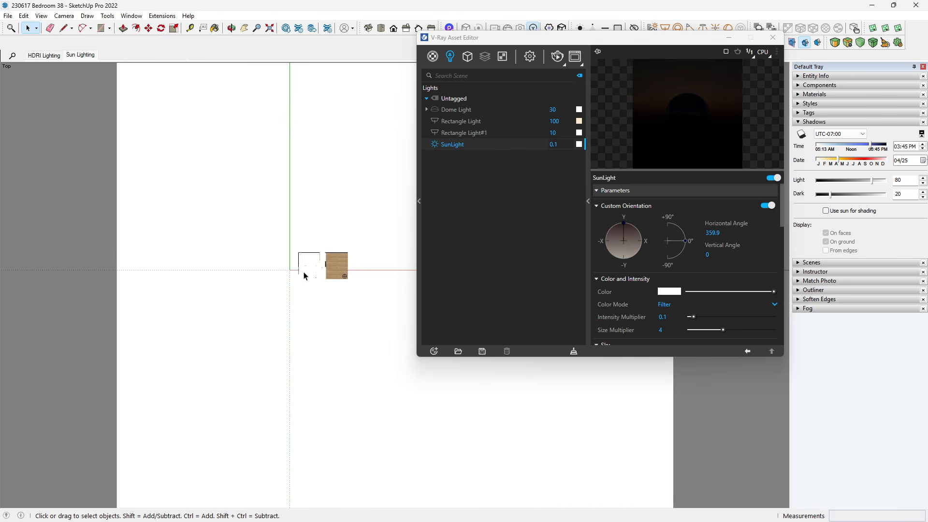
pyautogui.scroll(4, 305, 276)
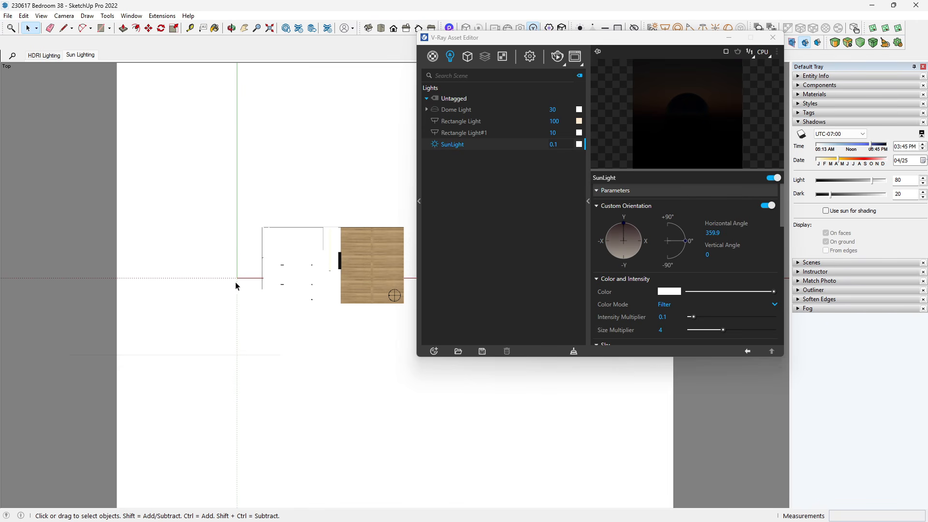
pyautogui.scroll(-3, 212, 272)
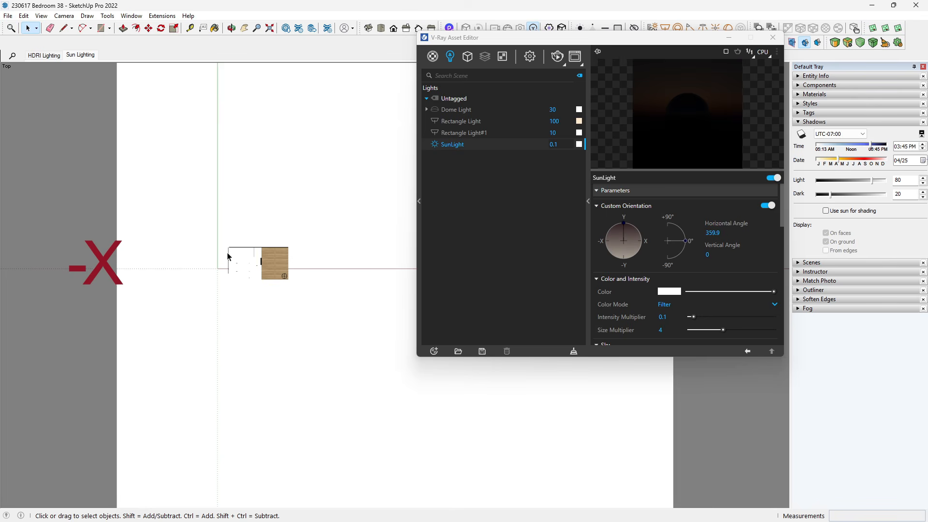
# - Try the SunLight's vertical angle at 90 and back down past the horizon to -0.3
pyautogui.moveTo(208, 317); pyautogui.dragTo(350, 252, button='middle')
pyautogui.scroll(-2, 284, 387)
pyautogui.moveTo(263, 366); pyautogui.dragTo(343, 497, button='middle')
pyautogui.scroll(4, 302, 372)
pyautogui.scroll(-1, 275, 324)
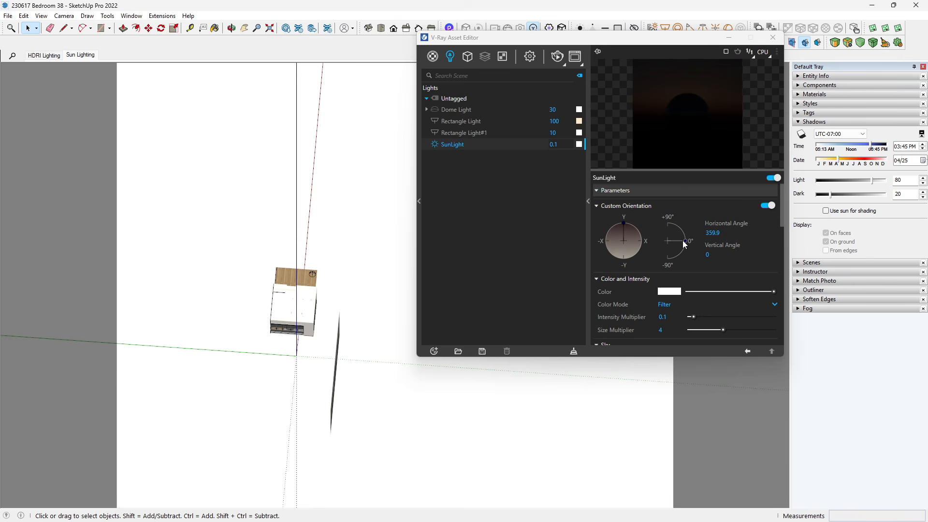
pyautogui.moveTo(684, 241); pyautogui.dragTo(685, 236)
pyautogui.moveTo(678, 336); pyautogui.dragTo(648, 312)
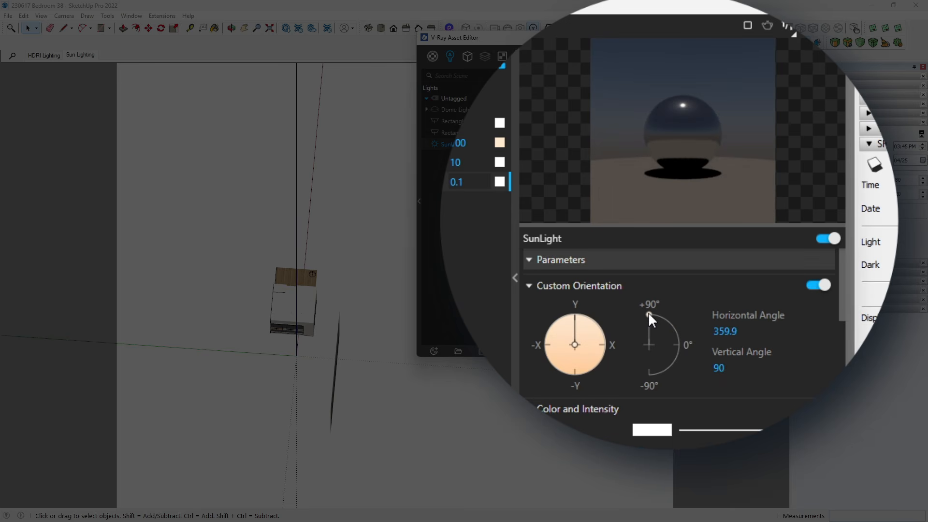
pyautogui.moveTo(649, 313); pyautogui.dragTo(682, 340)
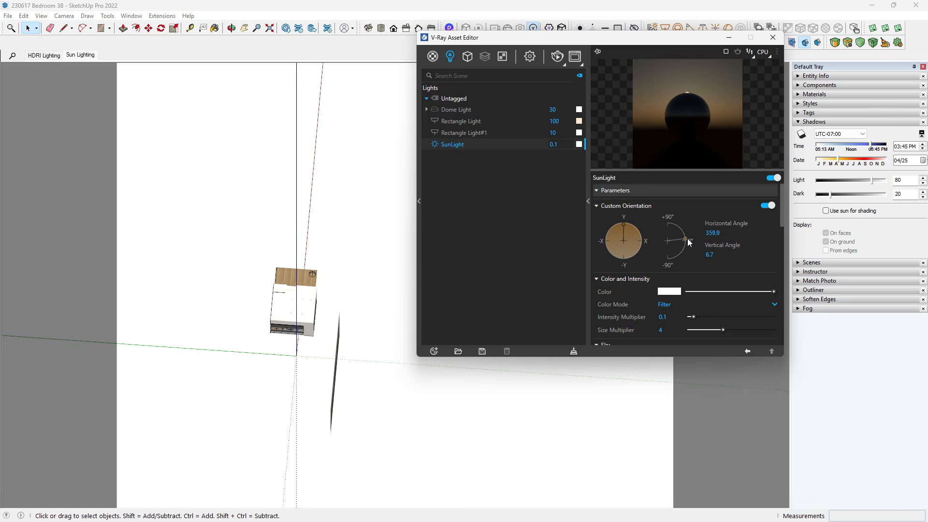
pyautogui.moveTo(691, 240); pyautogui.dragTo(691, 242)
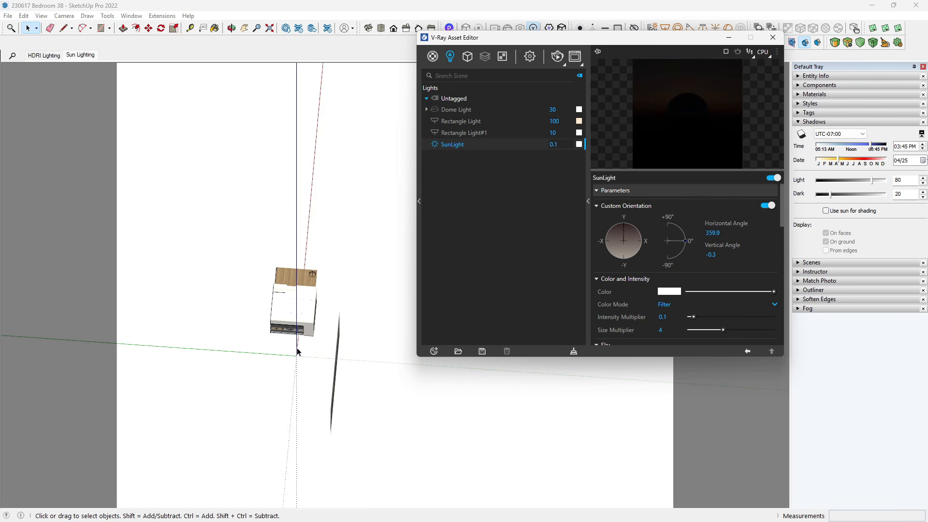
# - Examine the bedroom from several sides to find the direction from which sunlight should enter the window
pyautogui.scroll(3, 297, 351)
pyautogui.moveTo(321, 348); pyautogui.dragTo(156, 328, button='middle')
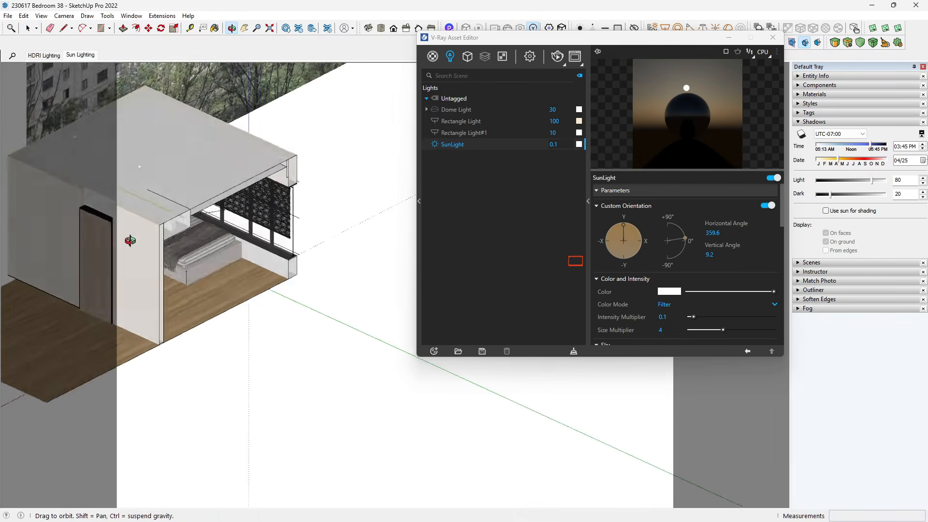
pyautogui.moveTo(203, 271); pyautogui.dragTo(223, 283, button='middle')
pyautogui.scroll(5, 223, 284)
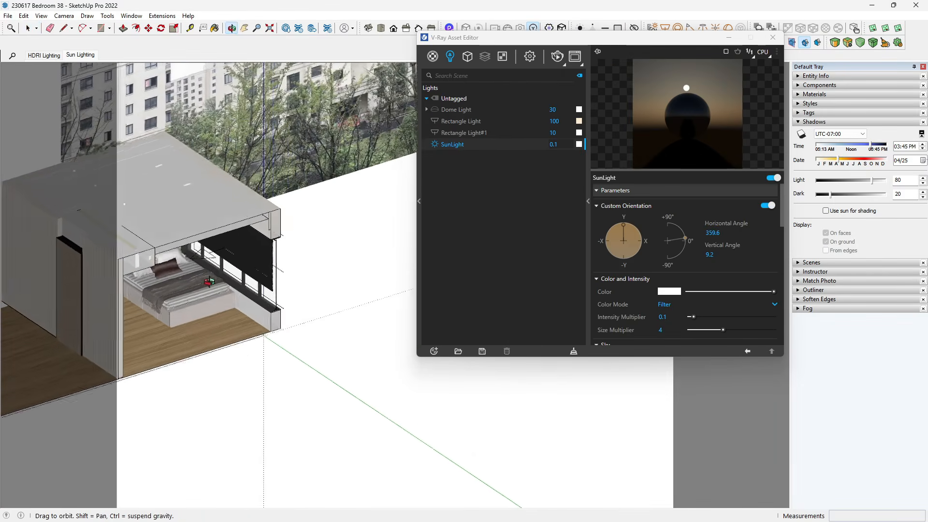
pyautogui.scroll(3, 217, 283)
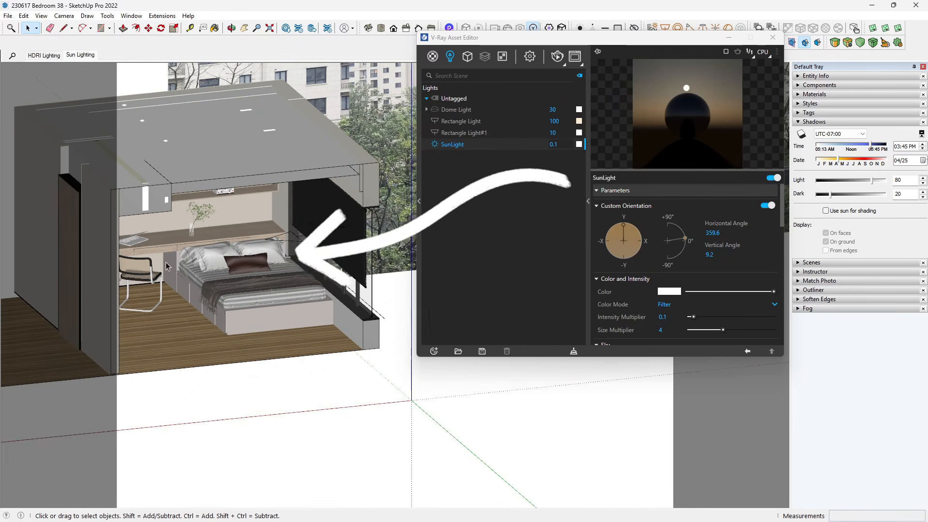
pyautogui.scroll(-5, 271, 296)
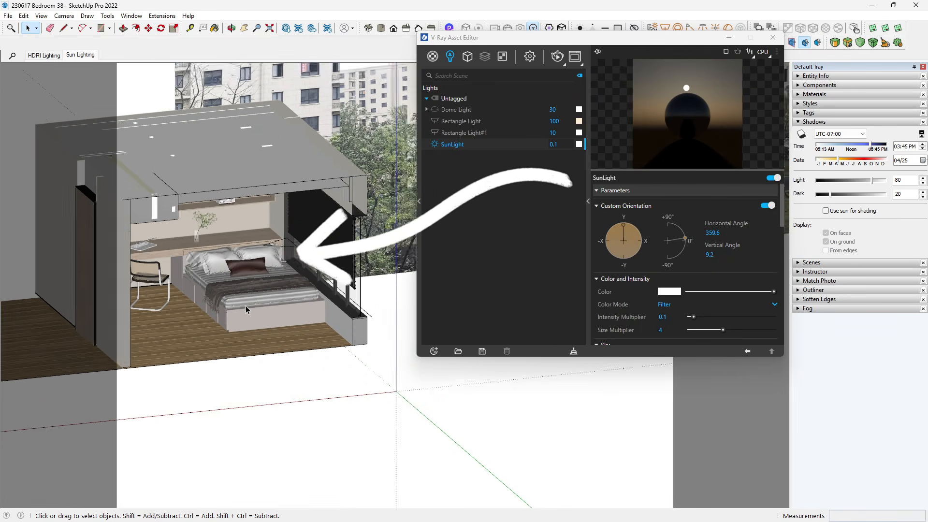
pyautogui.moveTo(288, 261); pyautogui.dragTo(362, 383, button='middle')
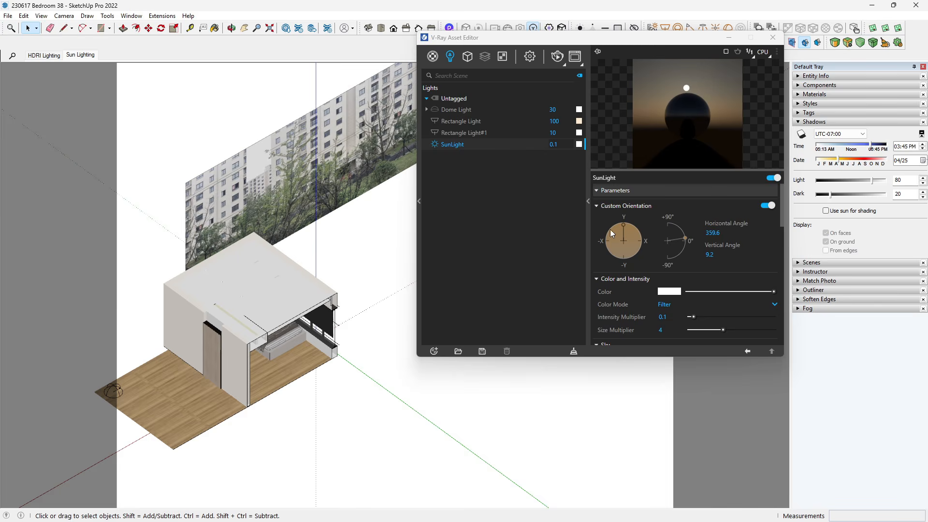
pyautogui.moveTo(347, 368)
pyautogui.mouseDown(button='middle')
pyautogui.moveTo(289, 354)
pyautogui.moveTo(244, 390)
pyautogui.moveTo(229, 319)
pyautogui.mouseUp(button='middle')
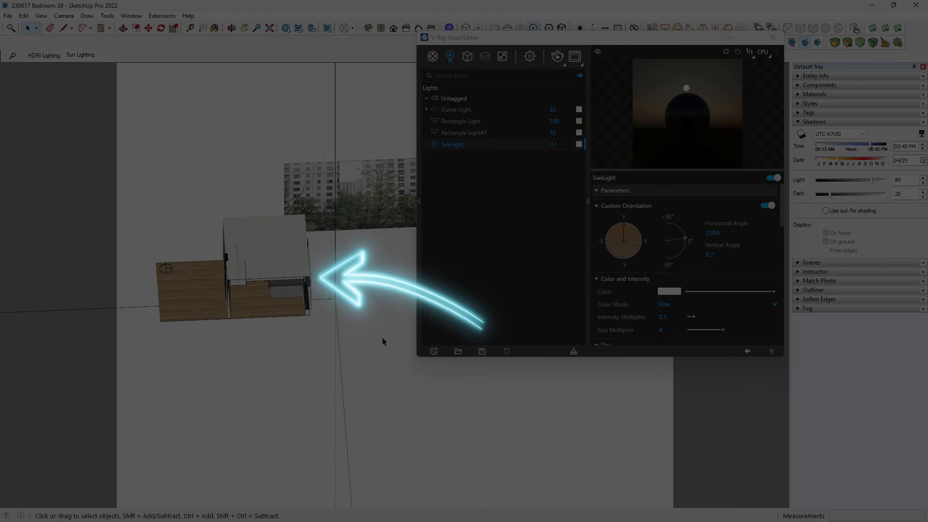
pyautogui.moveTo(473, 38); pyautogui.dragTo(584, 54)
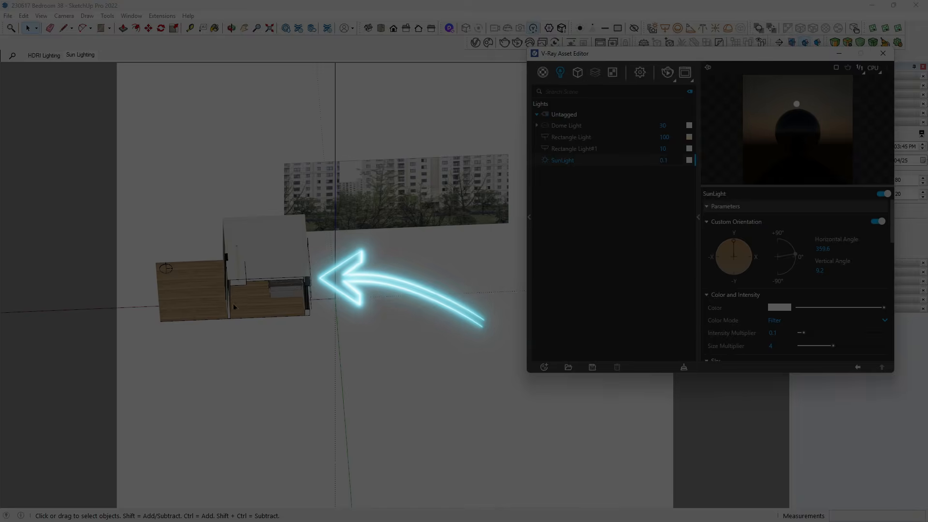
# - Aim the SunLight at the bedroom window with a horizontal angle of 288.4 and a vertical angle of 18.7
pyautogui.scroll(3, 292, 300)
pyautogui.moveTo(292, 300); pyautogui.dragTo(326, 247, button='middle')
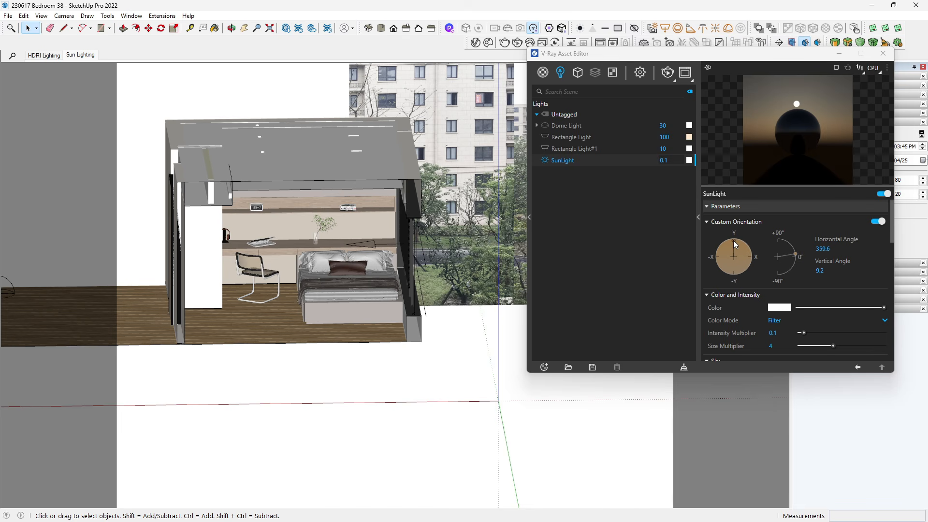
pyautogui.moveTo(732, 240); pyautogui.dragTo(710, 251)
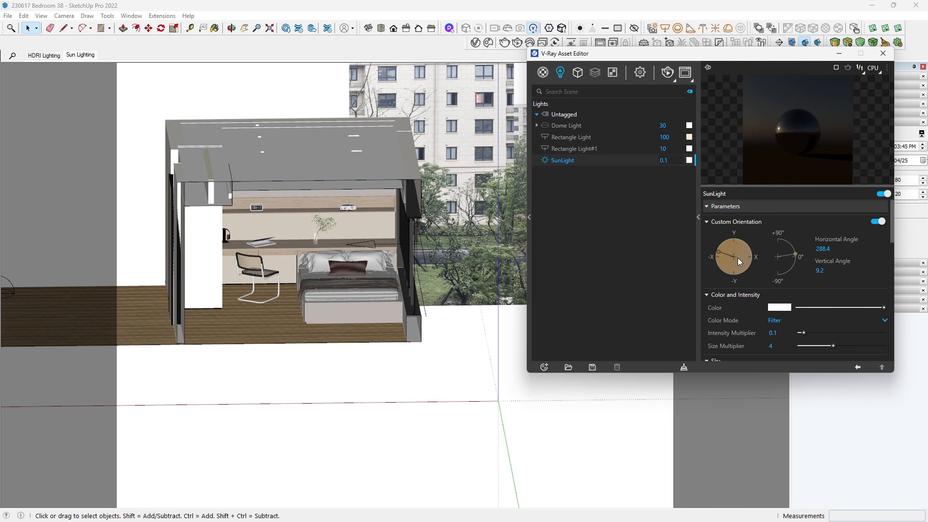
pyautogui.moveTo(797, 256); pyautogui.dragTo(795, 255)
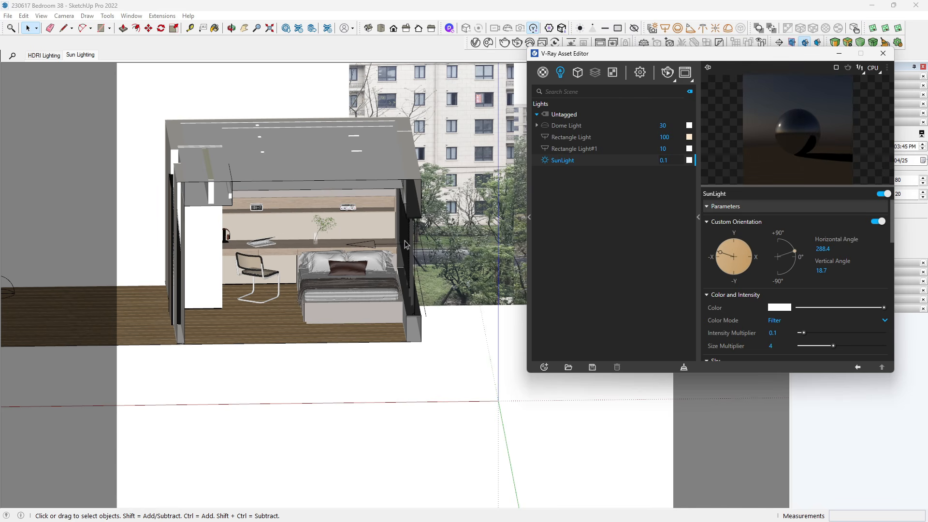
# - Start an interactive render of the Sun Lighting scene and place the Frame Buffer beside the Asset Editor
pyautogui.click(77, 55)
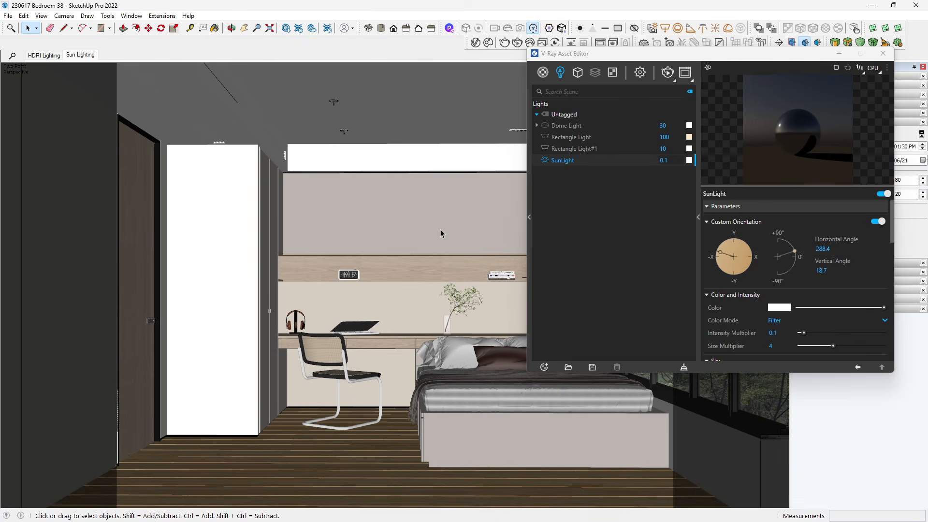
pyautogui.click(517, 44)
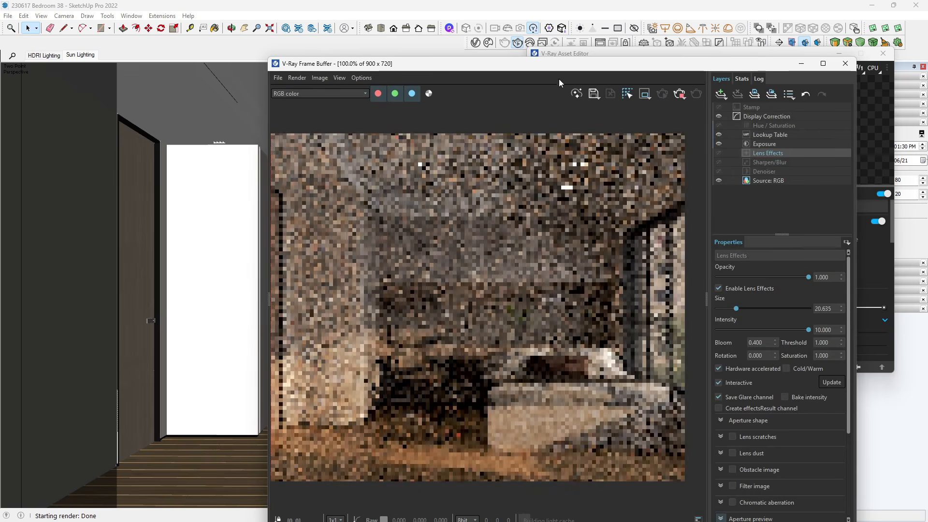
pyautogui.moveTo(545, 68); pyautogui.dragTo(227, 45)
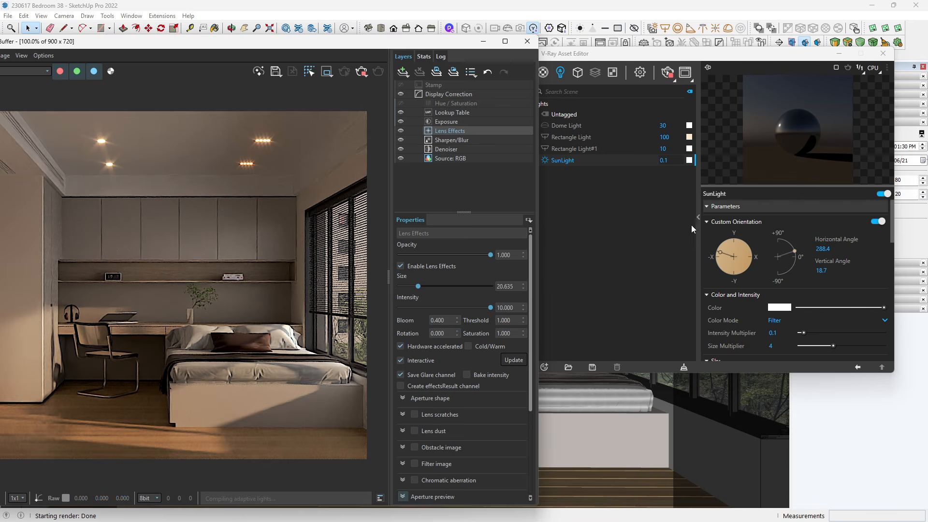
# - Try SunLight horizontal angles from 277.3 to 309.6, ending at 299.5, with the vertical angle raised to 37.8
pyautogui.click(719, 254)
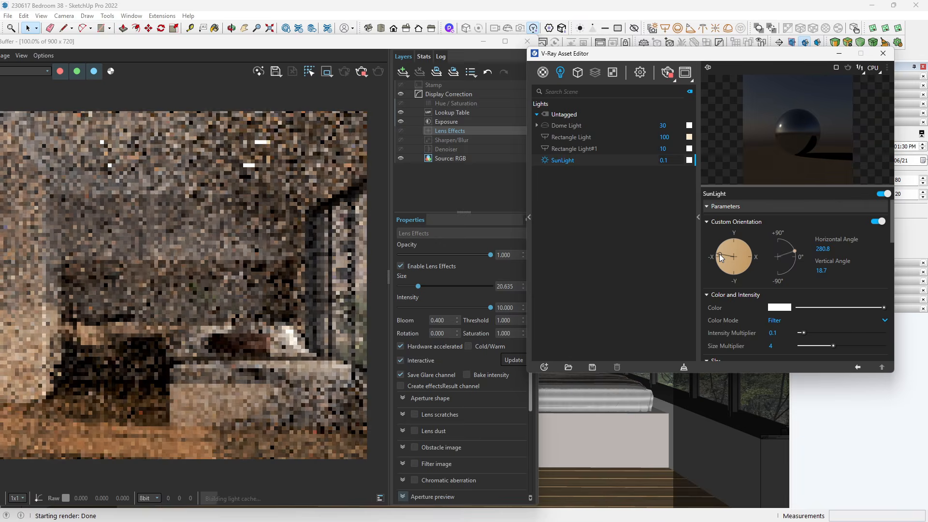
pyautogui.moveTo(719, 254); pyautogui.dragTo(720, 254)
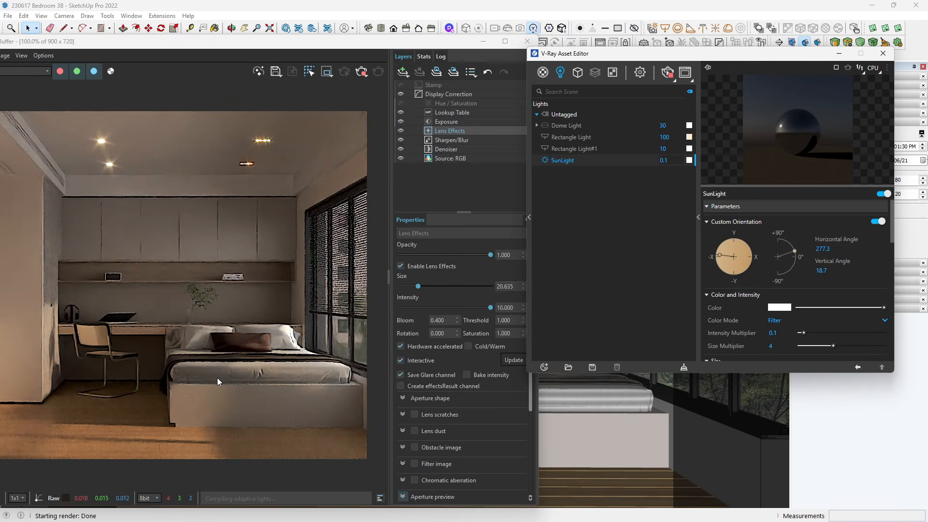
pyautogui.moveTo(793, 250); pyautogui.dragTo(792, 245)
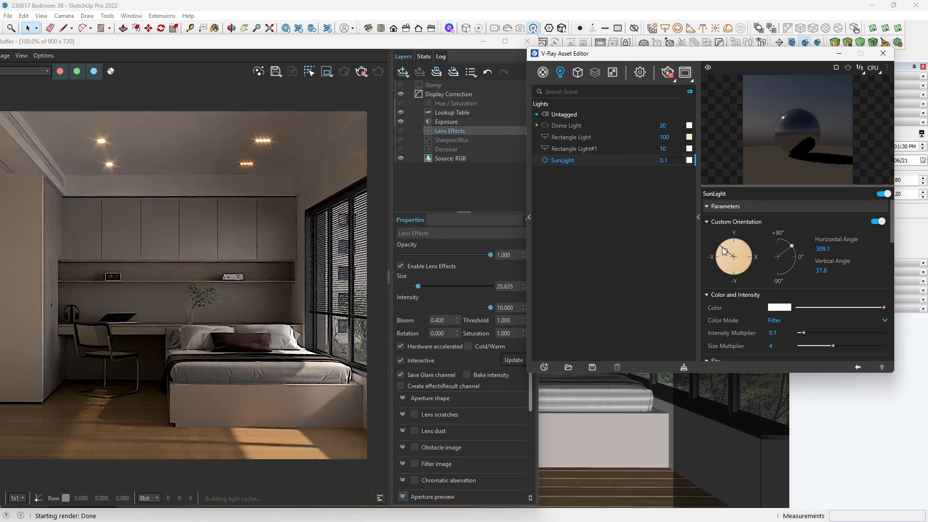
pyautogui.click(725, 251)
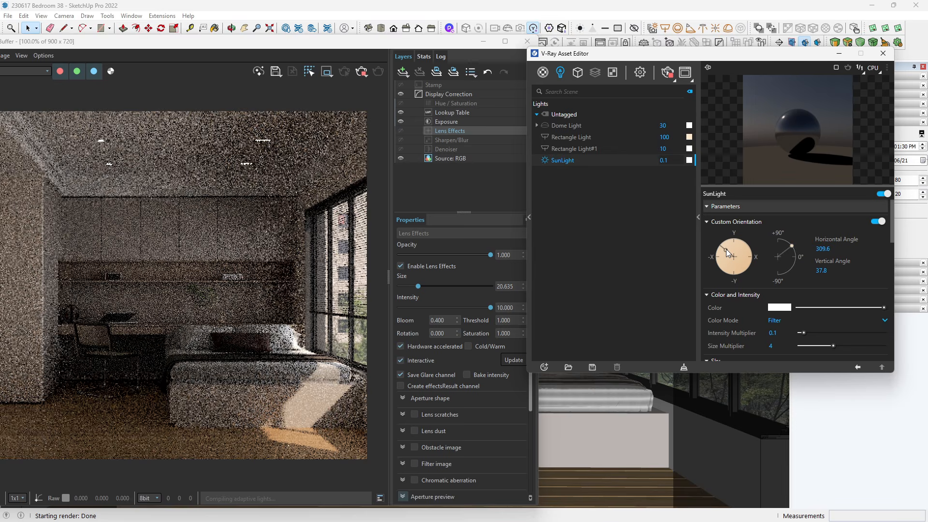
pyautogui.moveTo(727, 253); pyautogui.dragTo(724, 255)
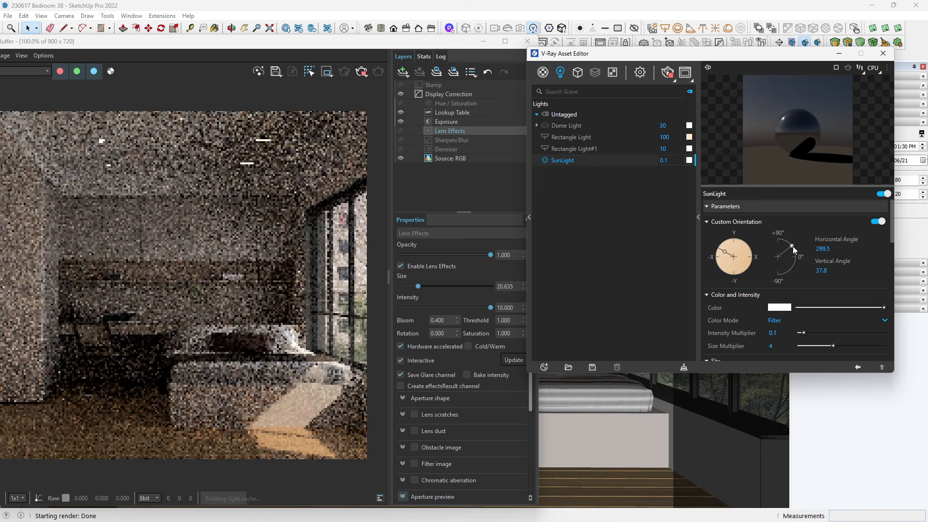
# - Lower the SunLight's vertical angle in small increments to 25.8 while watching the sun patches in the render
pyautogui.moveTo(793, 245); pyautogui.dragTo(793, 248)
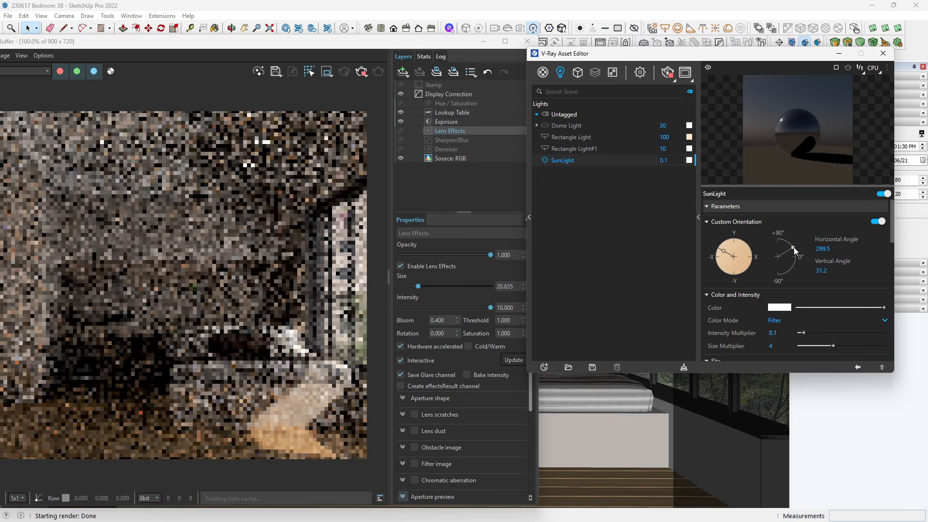
pyautogui.moveTo(795, 250); pyautogui.dragTo(797, 252)
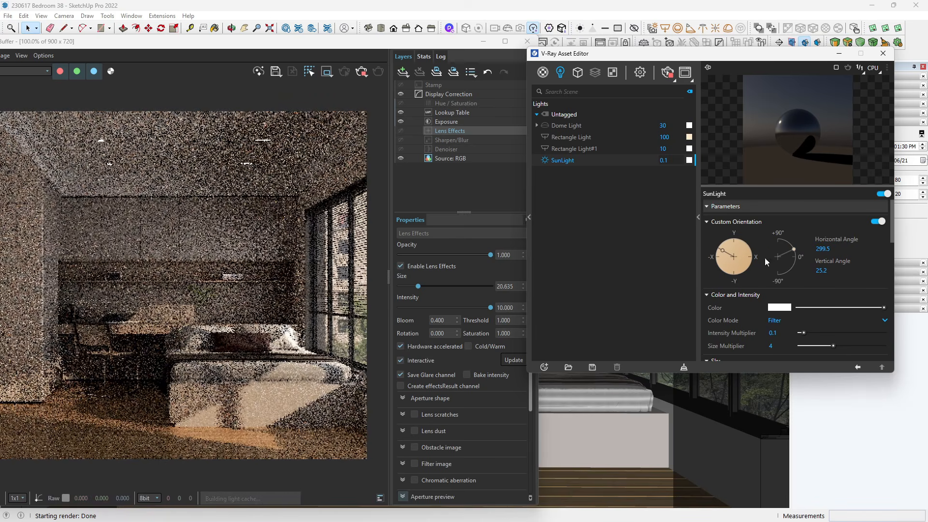
pyautogui.moveTo(794, 249); pyautogui.dragTo(796, 251)
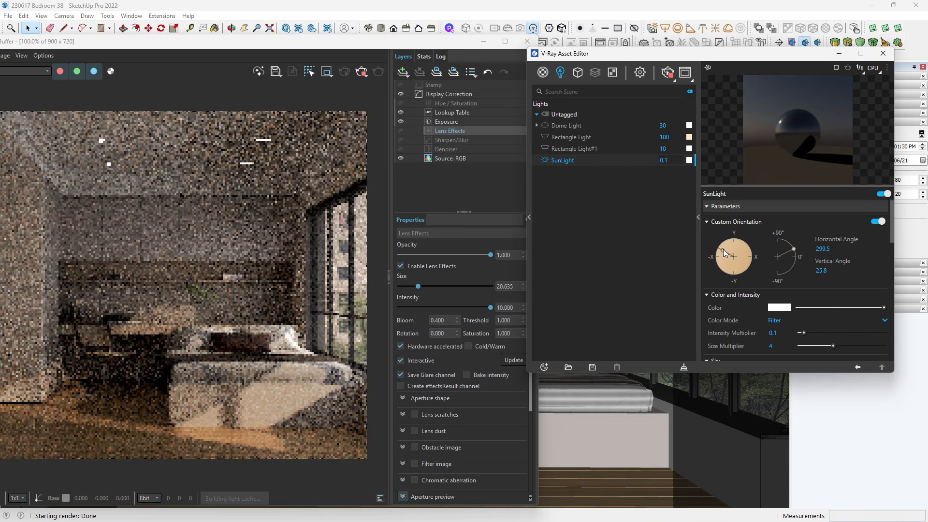
# - Set the SunLight's horizontal angle to 320 and check the sun patch on the wall behind the bed
pyautogui.moveTo(723, 248); pyautogui.dragTo(723, 250)
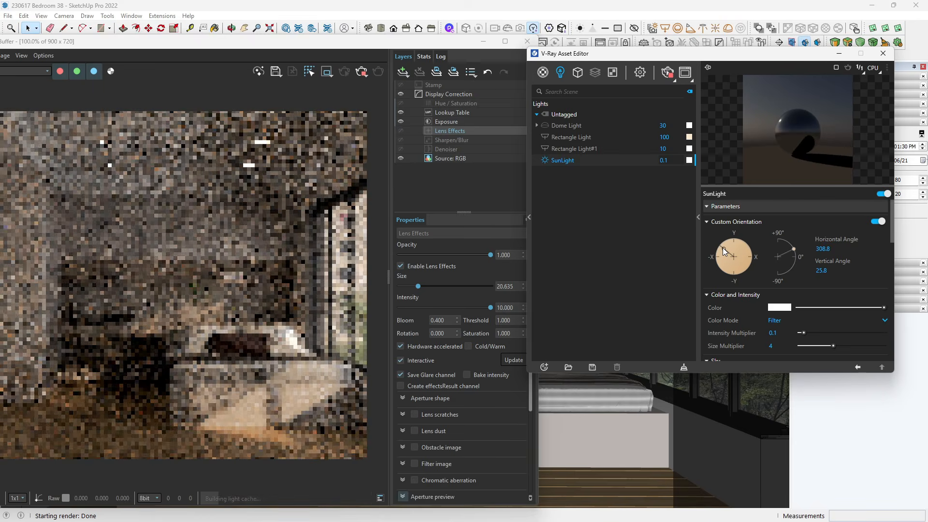
pyautogui.moveTo(724, 250); pyautogui.dragTo(726, 249)
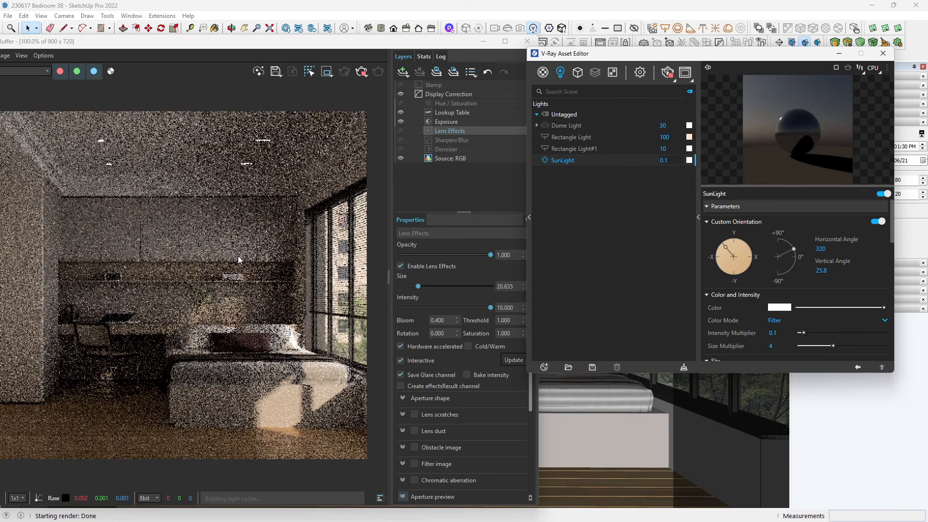
pyautogui.scroll(1, 214, 304)
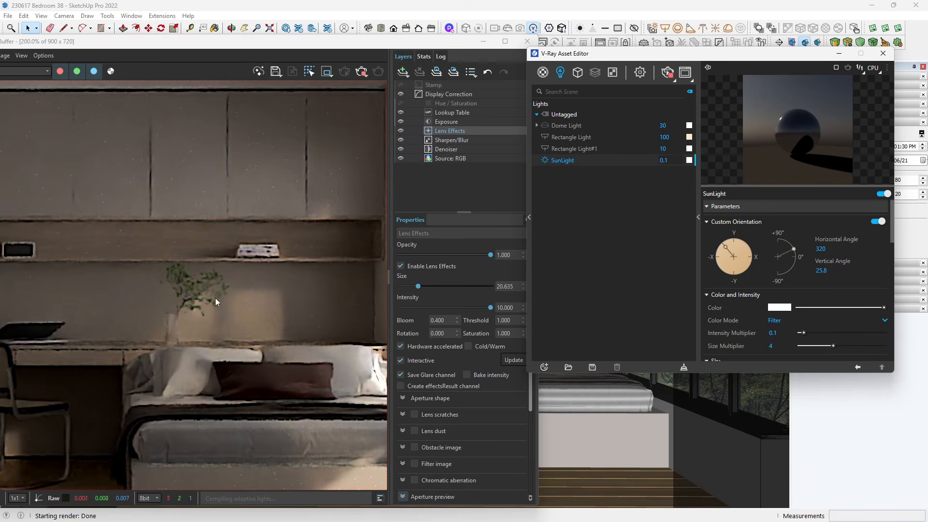
pyautogui.scroll(-1, 226, 293)
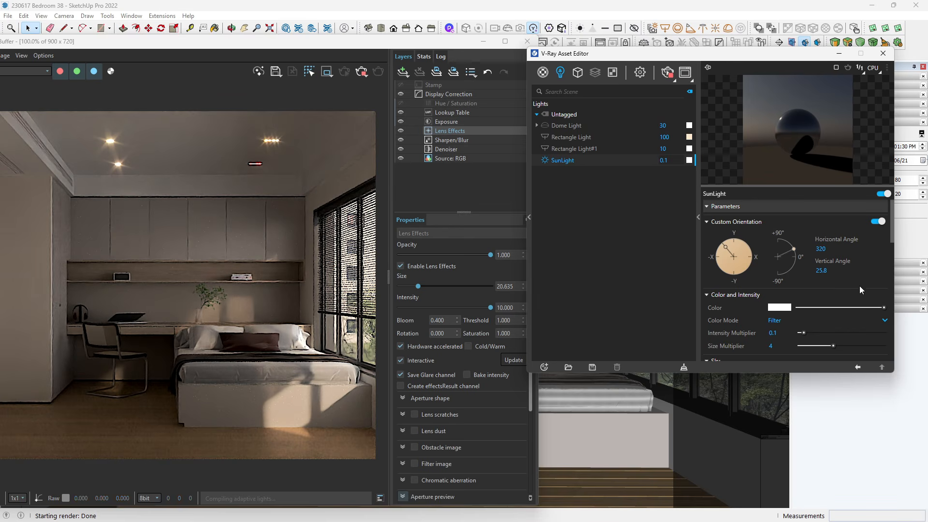
# - Try a SunLight size multiplier of 1 to compare the shadow edges, and return it to 4
pyautogui.moveTo(892, 227); pyautogui.dragTo(893, 240)
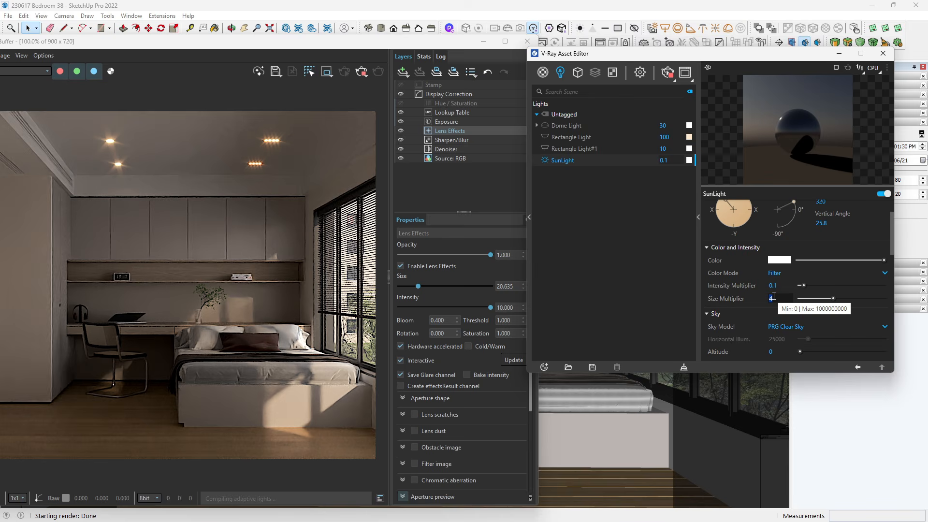
pyautogui.write('1')
pyautogui.press('Return')
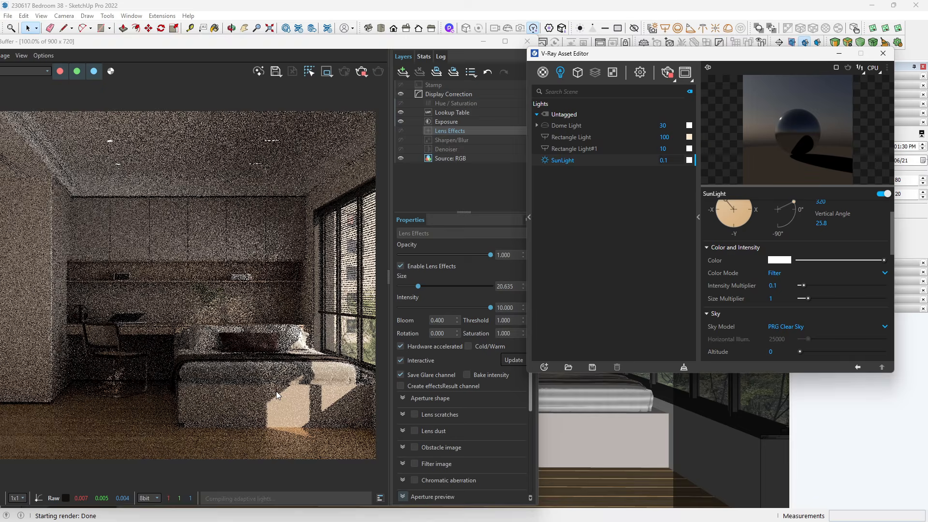
pyautogui.moveTo(775, 298); pyautogui.dragTo(764, 298)
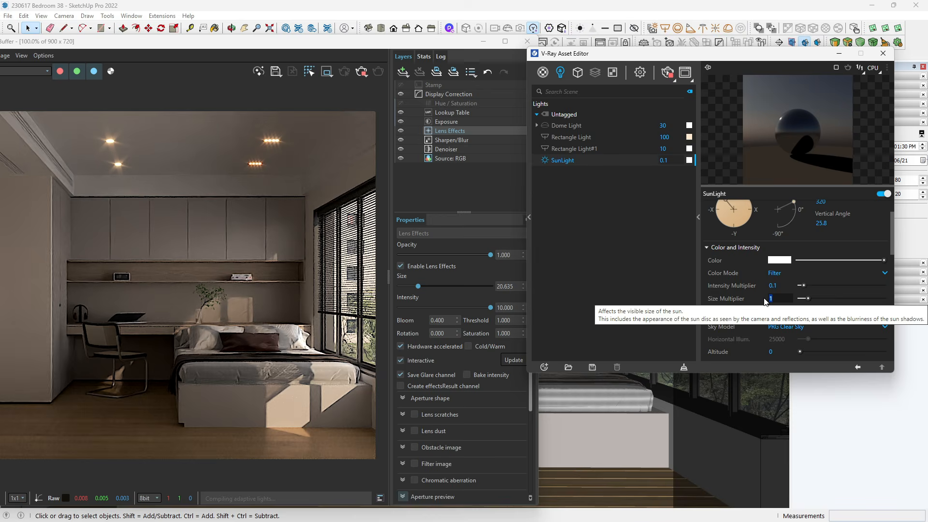
pyautogui.write('4')
pyautogui.press('Return')
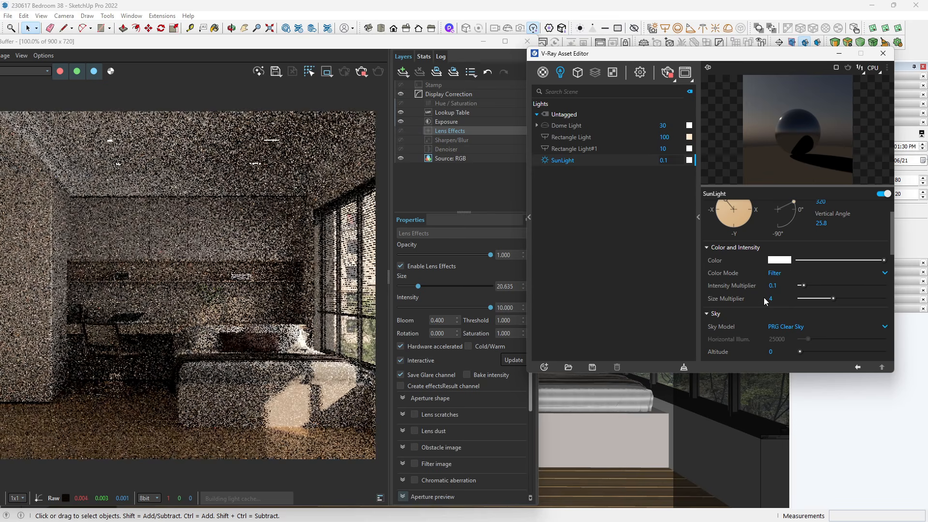
pyautogui.scroll(2, 775, 270)
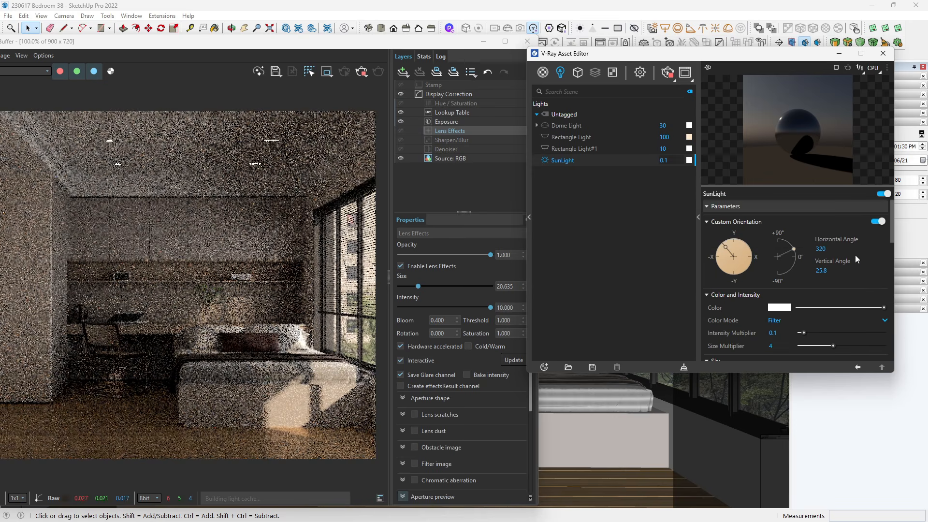
# - Move the Frame Buffer to show more of the render and set the SunLight's vertical angle to 20.2
pyautogui.moveTo(291, 46); pyautogui.dragTo(332, 20)
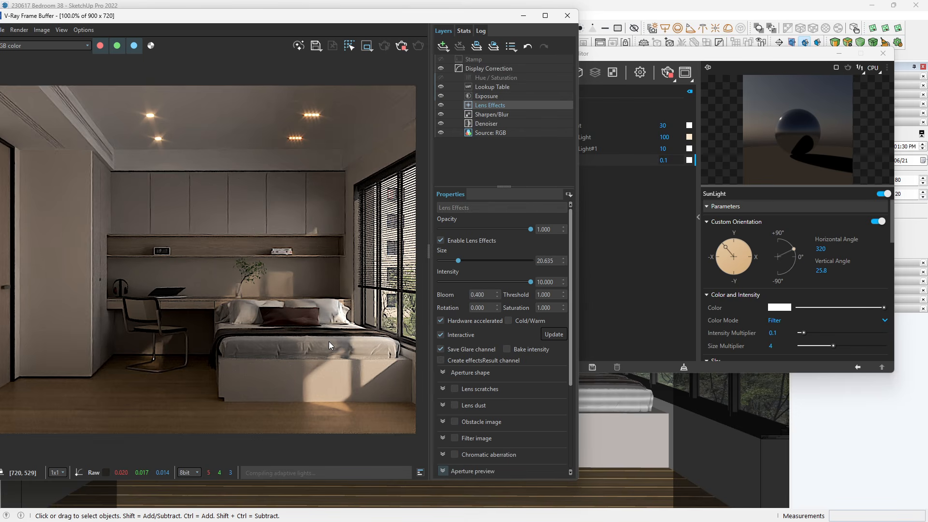
pyautogui.click(658, 88)
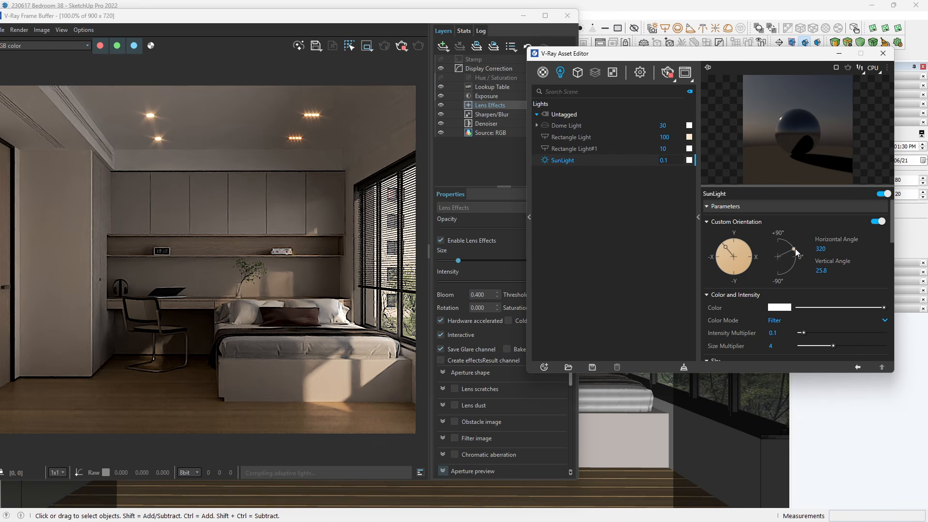
pyautogui.moveTo(796, 252); pyautogui.dragTo(796, 254)
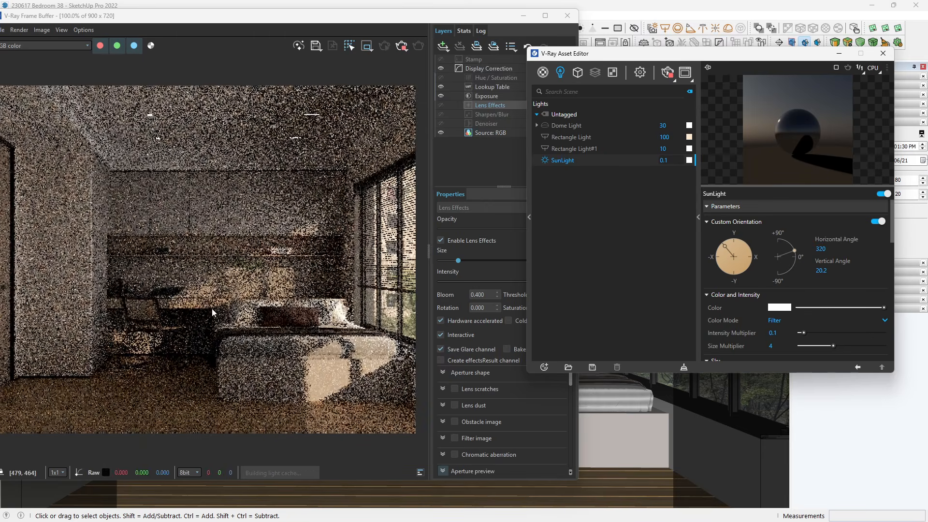
# - Examine the sunlight and shadows on the back wall, desk and bed in the render, close up and as a whole
pyautogui.scroll(2, 285, 256)
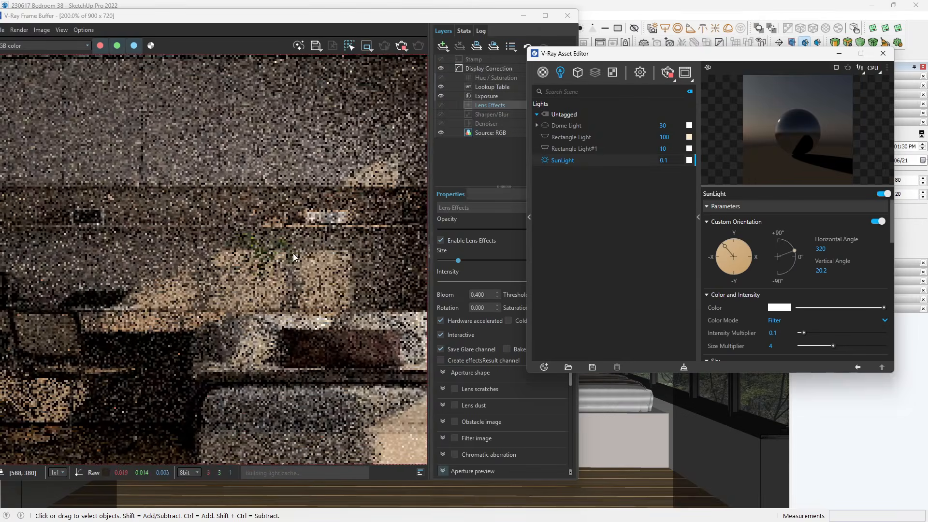
pyautogui.scroll(-3, 297, 258)
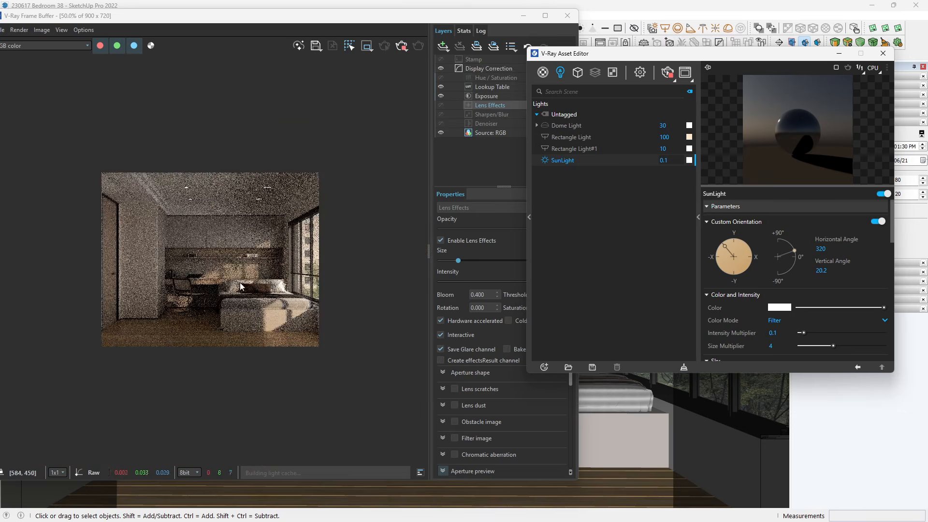
pyautogui.scroll(1, 225, 286)
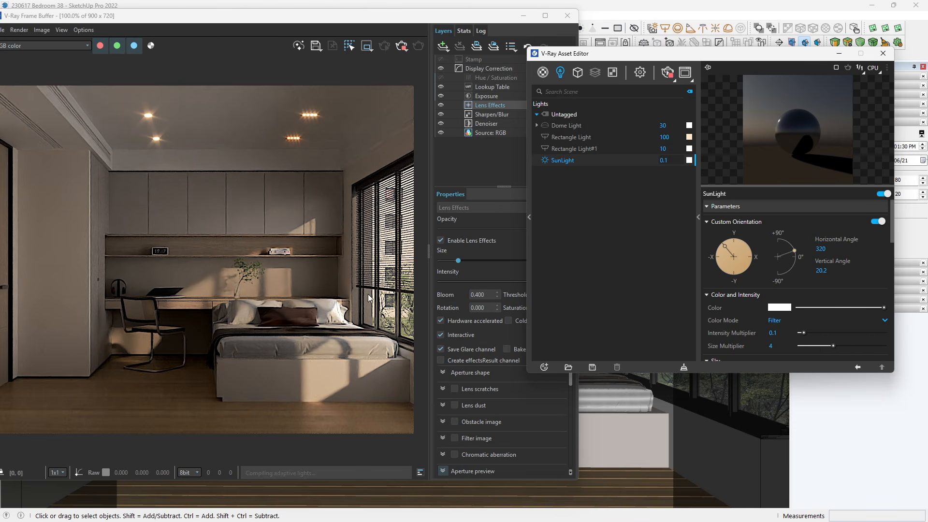
pyautogui.scroll(-2, 219, 285)
pyautogui.scroll(4, 245, 282)
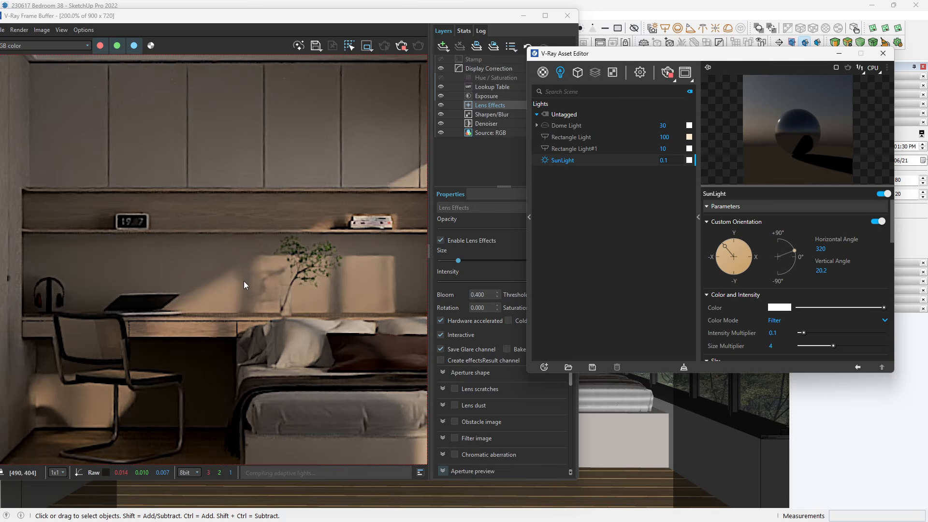
pyautogui.scroll(-2, 309, 301)
pyautogui.scroll(1, 284, 319)
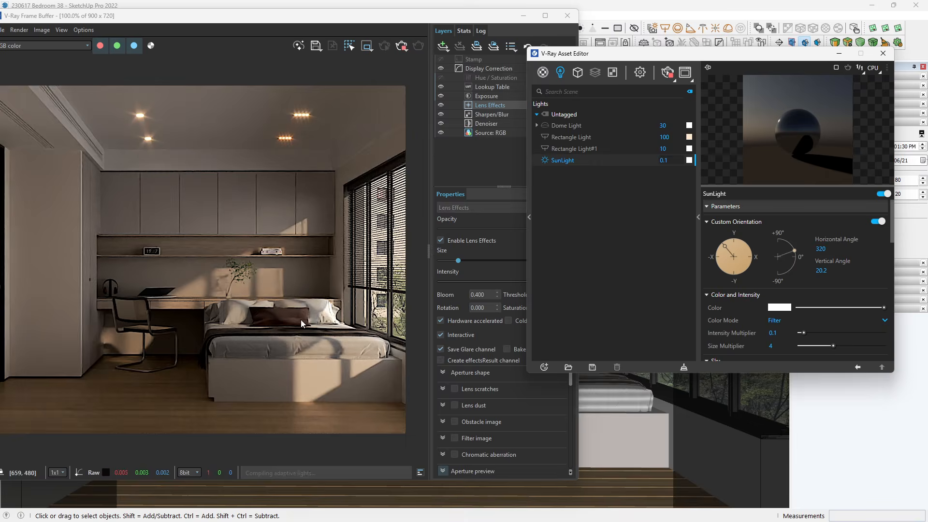
pyautogui.scroll(-2, 293, 317)
pyautogui.scroll(1, 261, 317)
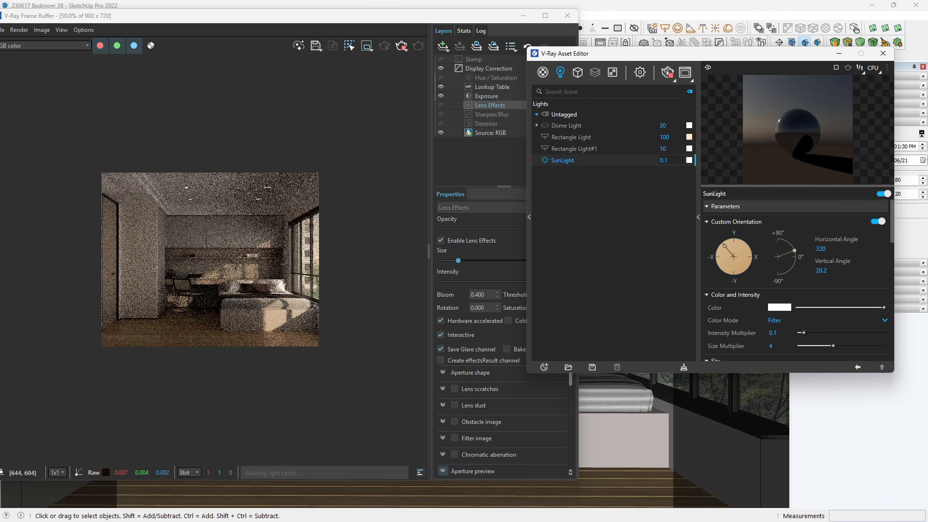
pyautogui.scroll(1, 257, 319)
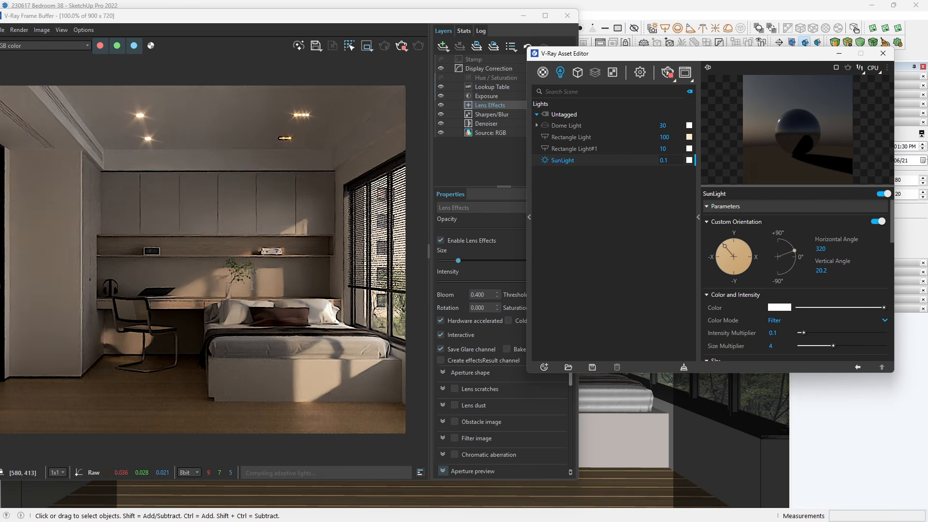
# - Bring the Frame Buffer fully into view and stop the interactive render
pyautogui.moveTo(210, 18); pyautogui.dragTo(333, 13)
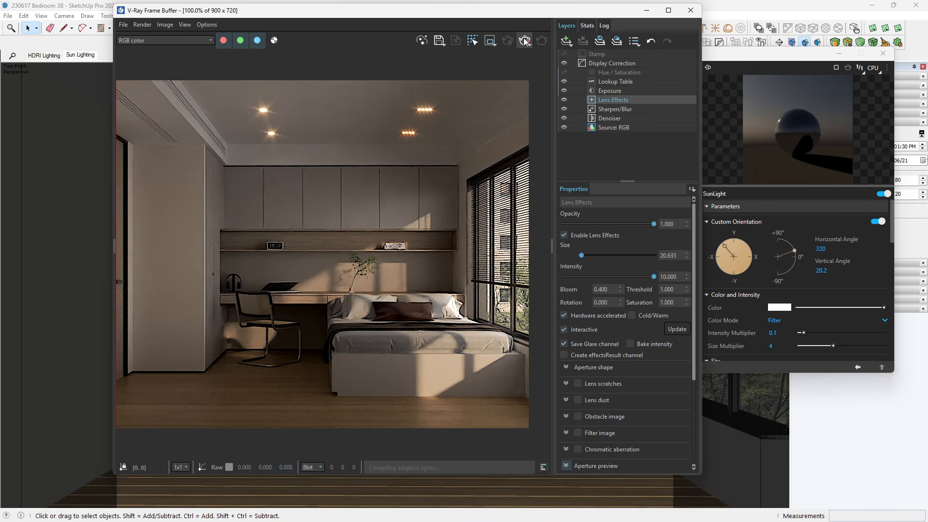
pyautogui.click(524, 37)
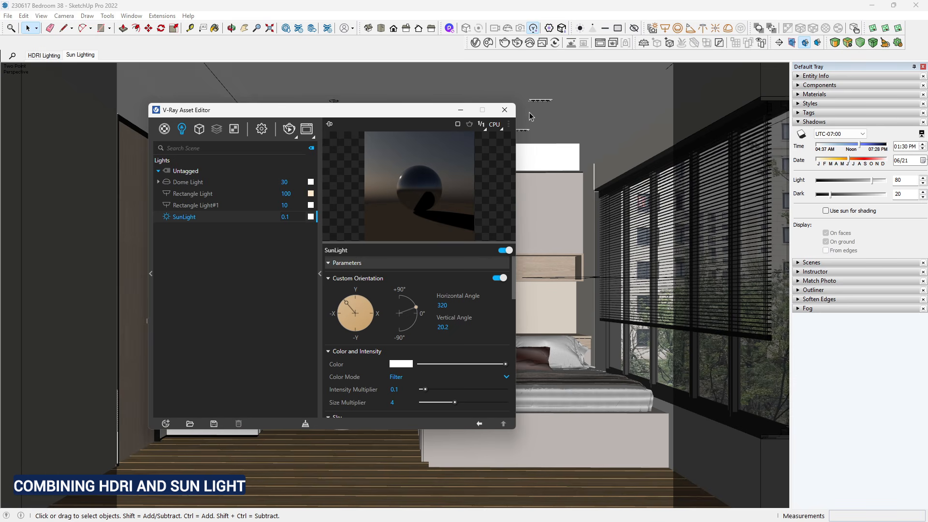
# - Restart the interactive render, check the whole image, and arrange the Asset Editor beside the Frame Buffer
pyautogui.click(517, 44)
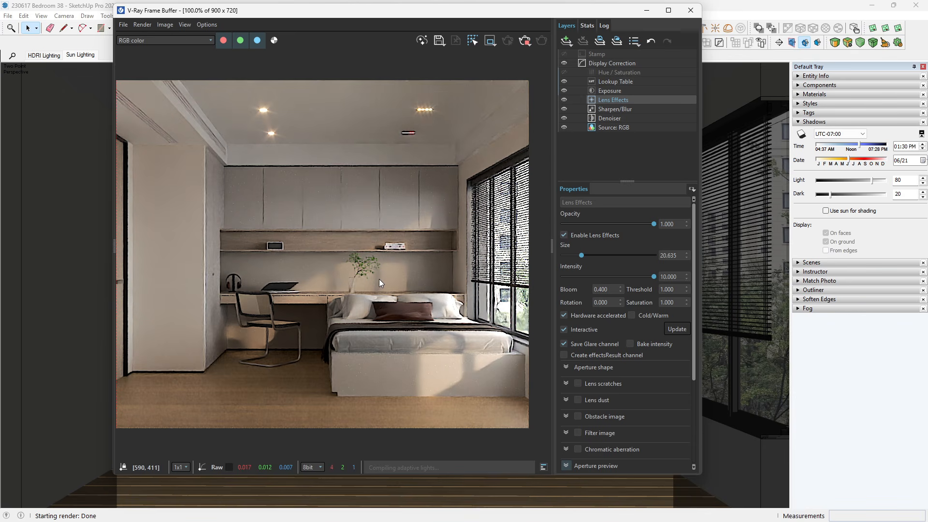
pyautogui.scroll(-2, 375, 303)
pyautogui.scroll(2, 375, 300)
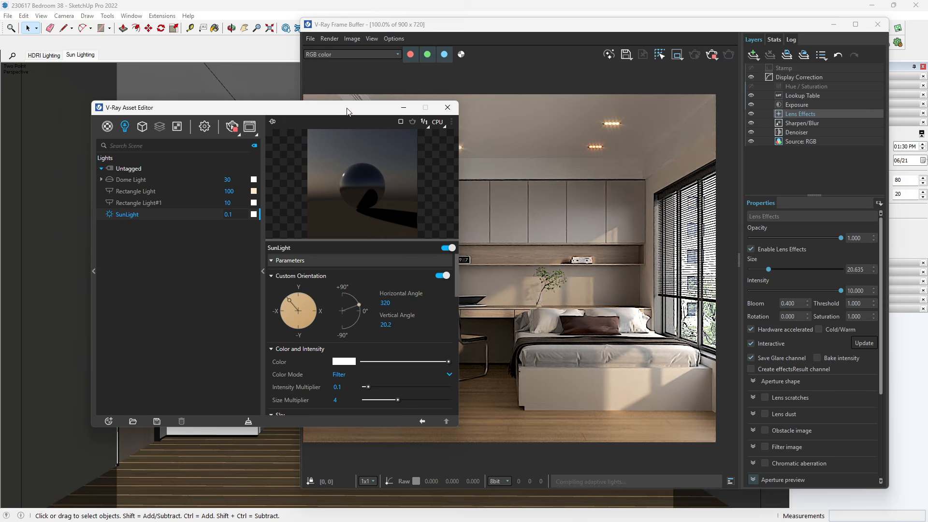
pyautogui.moveTo(347, 111); pyautogui.dragTo(327, 122)
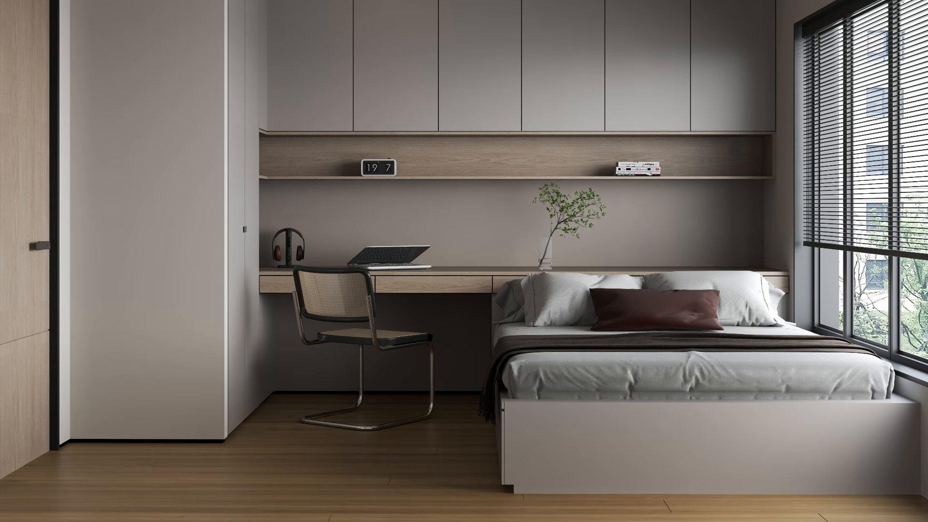